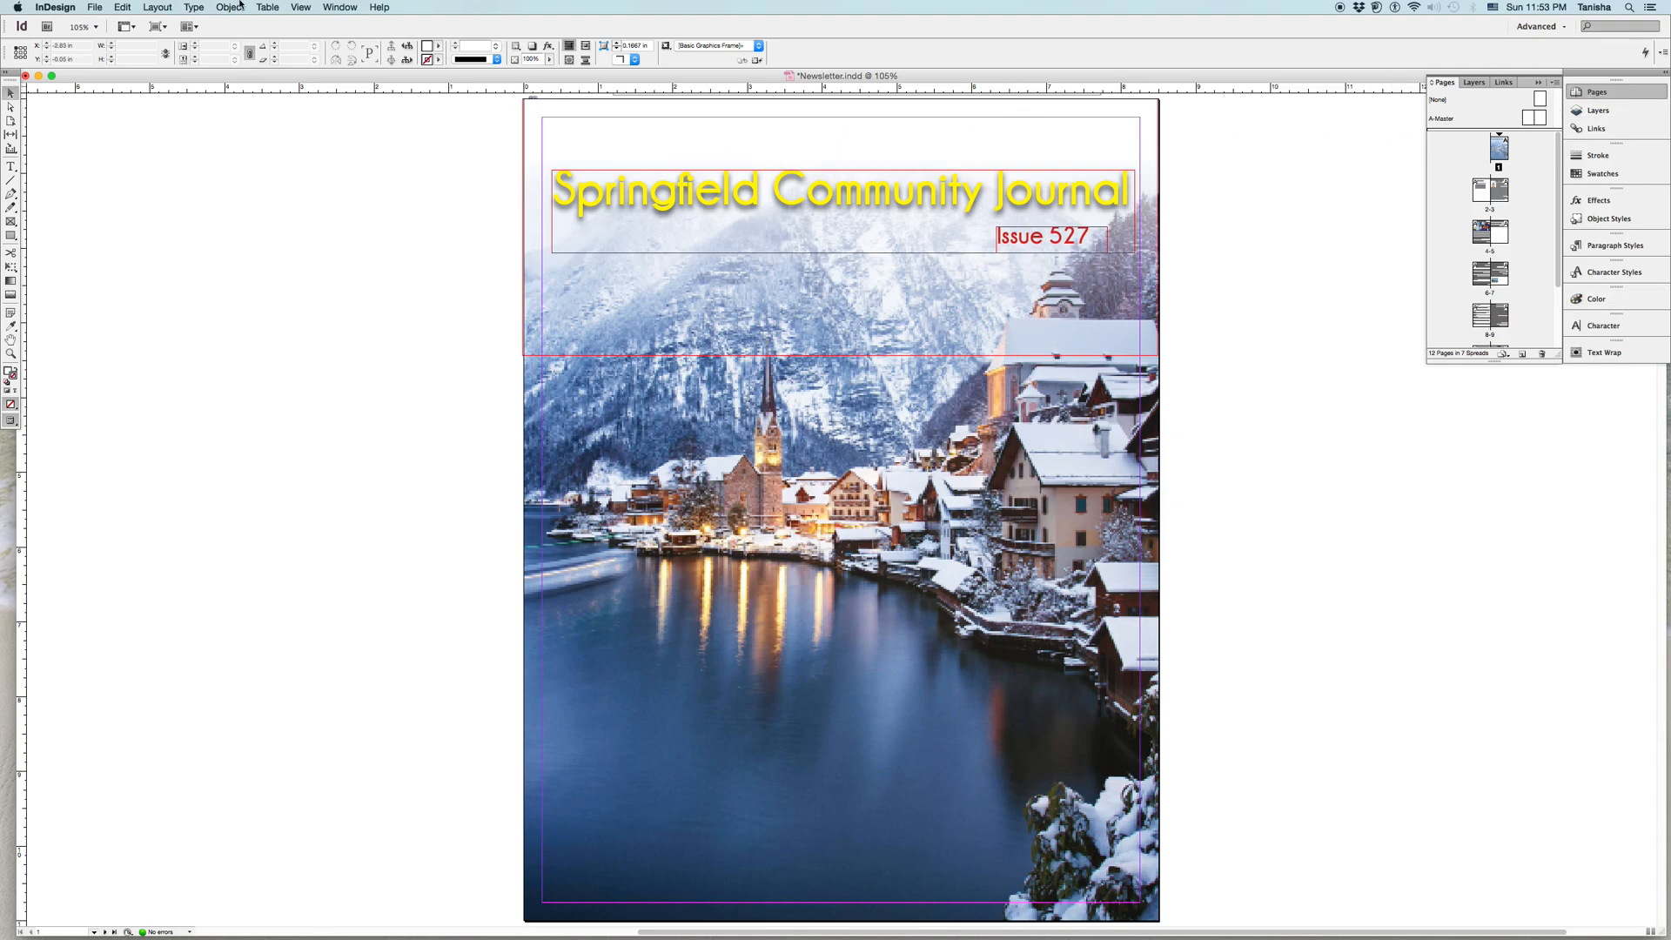
# Open the A-Master spread for editing and bring both of its pages into view
pyautogui.click(342, 7)
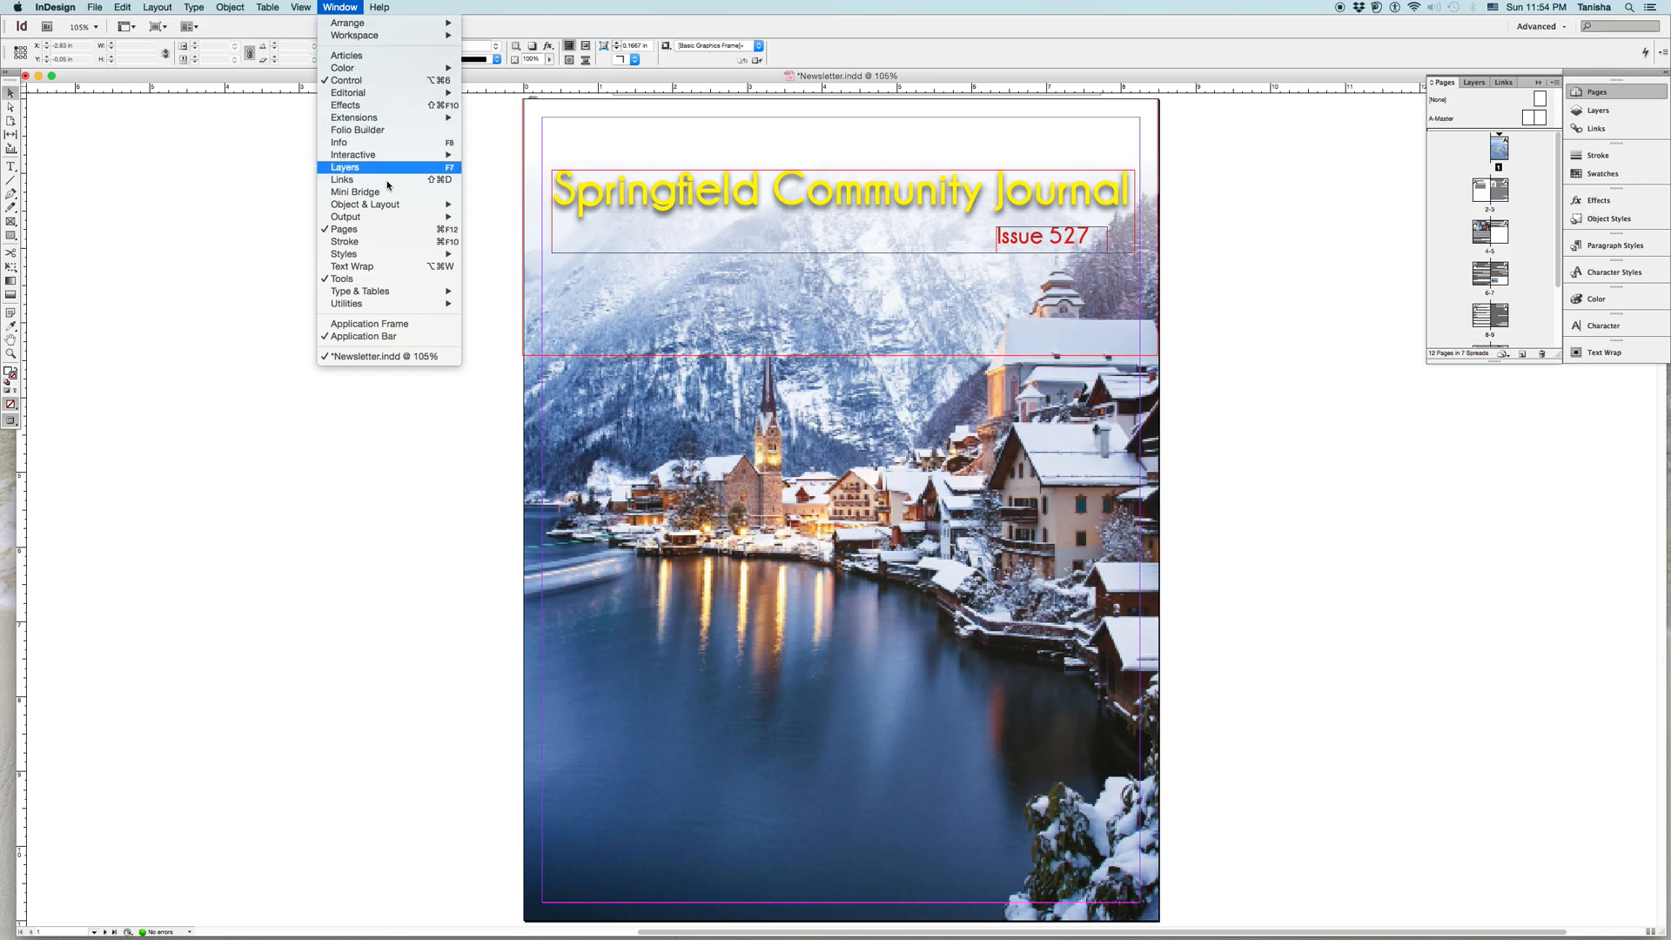
pyautogui.click(1519, 150)
pyautogui.moveTo(1558, 355); pyautogui.dragTo(1570, 486)
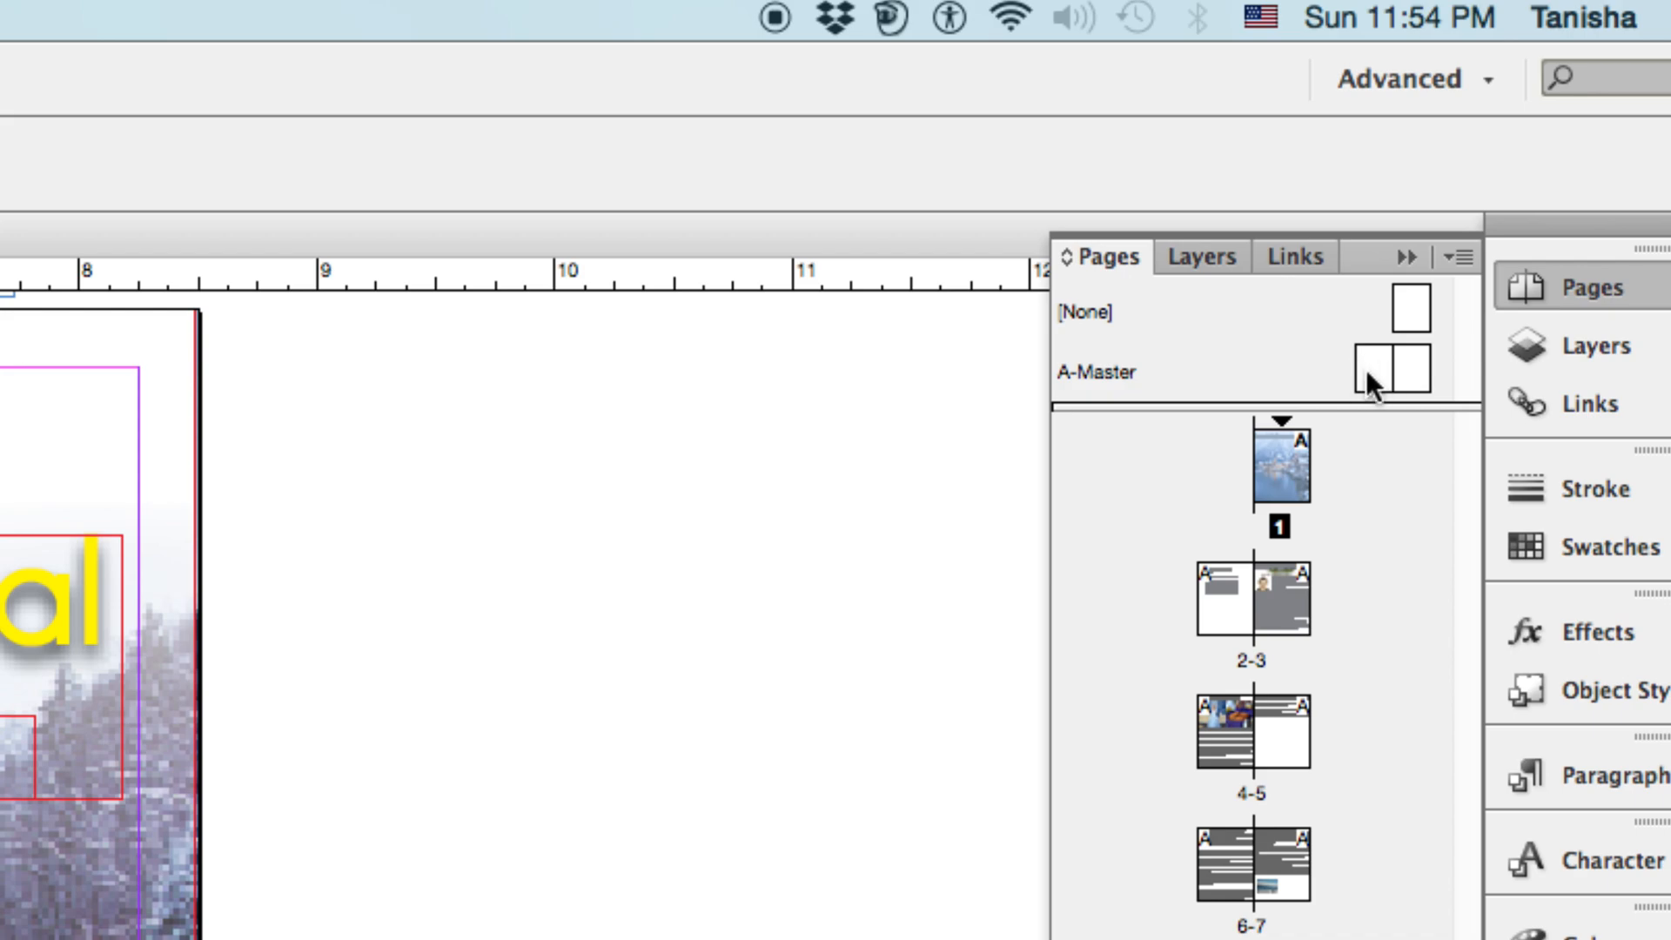
pyautogui.doubleClick(1366, 369)
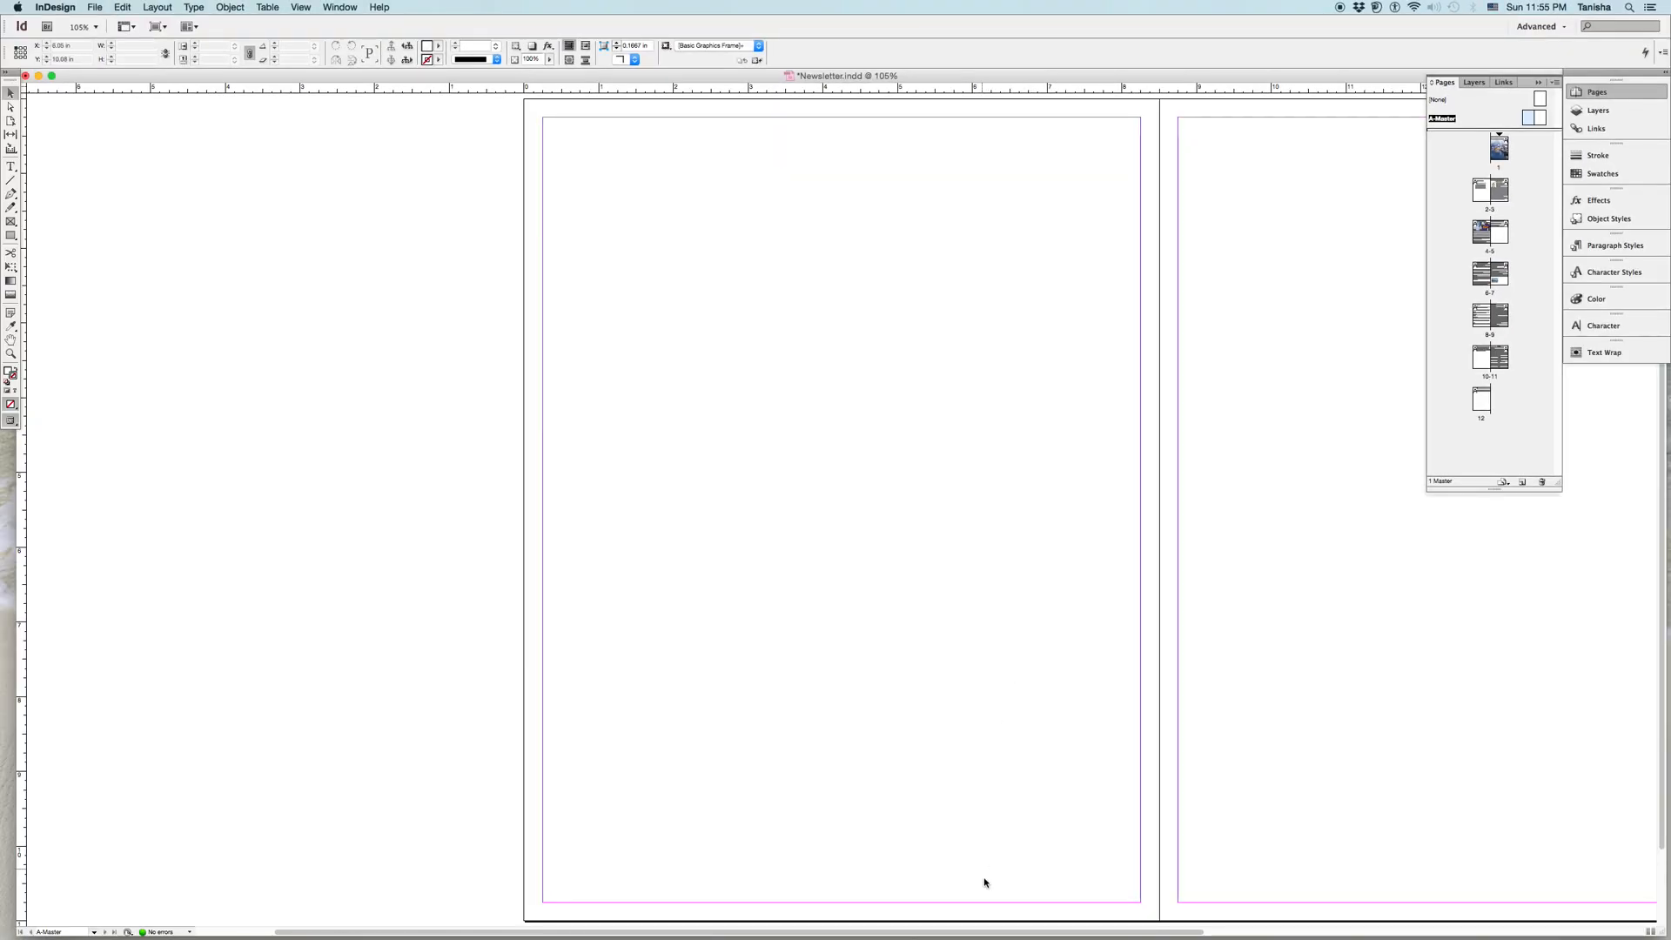
pyautogui.moveTo(984, 934); pyautogui.dragTo(1111, 935)
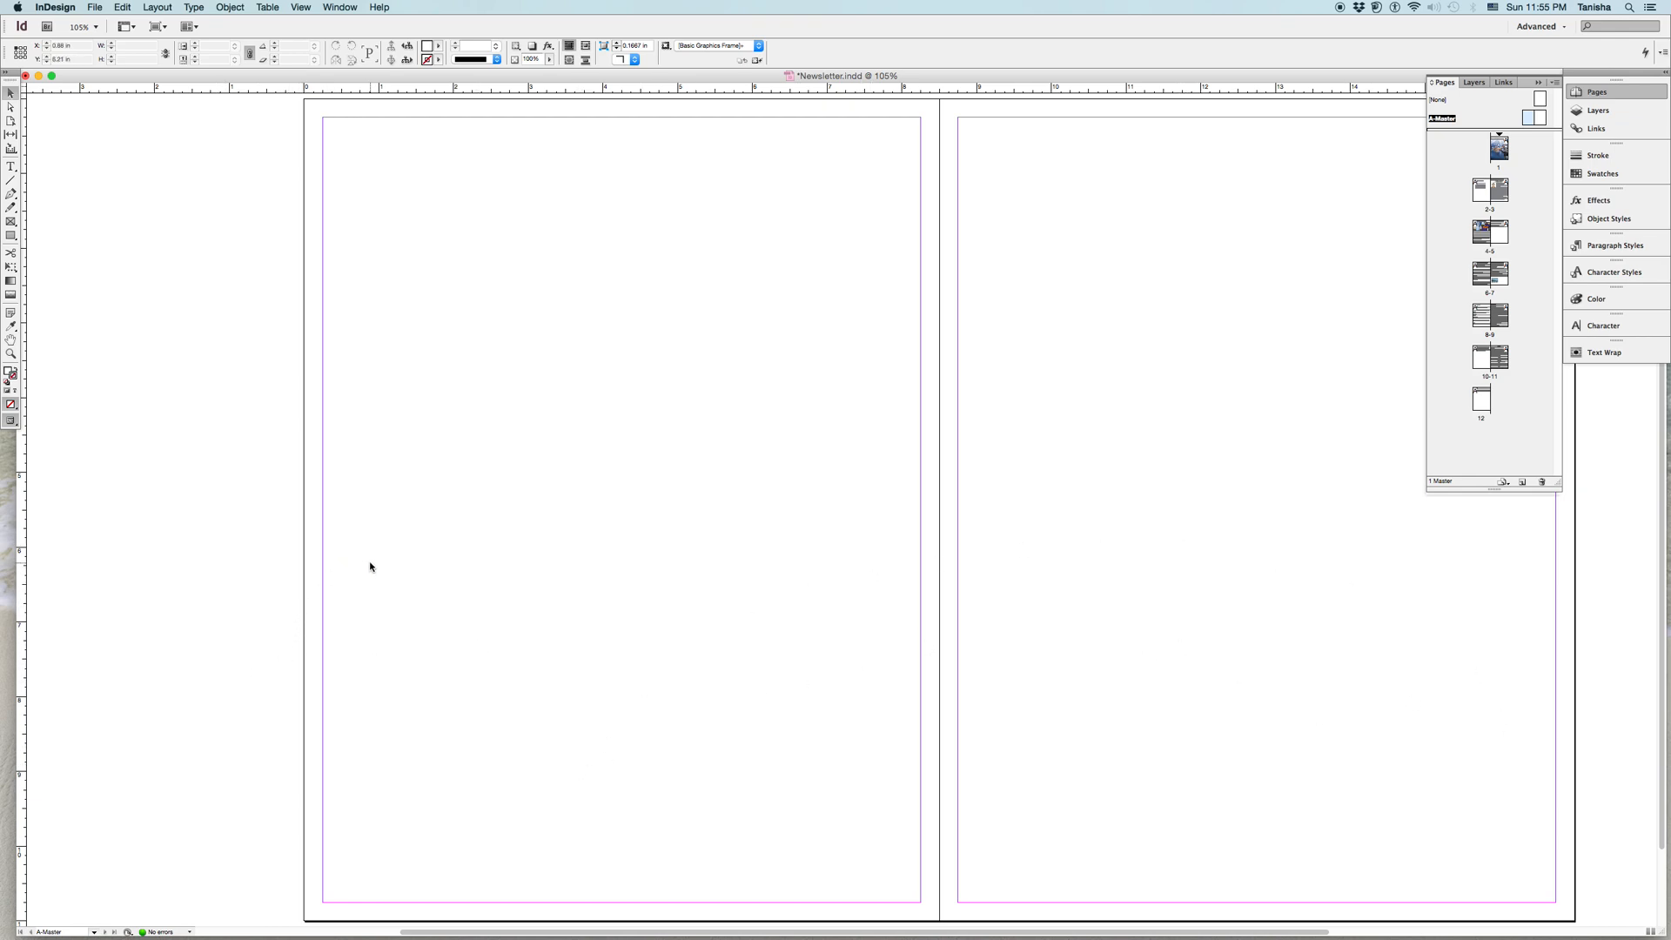
# Draw a text frame about 0.65 by 0.61 in in the left master page's lower outer corner, with font Champagne & Limousines Thick at 36 pt
pyautogui.click(12, 165)
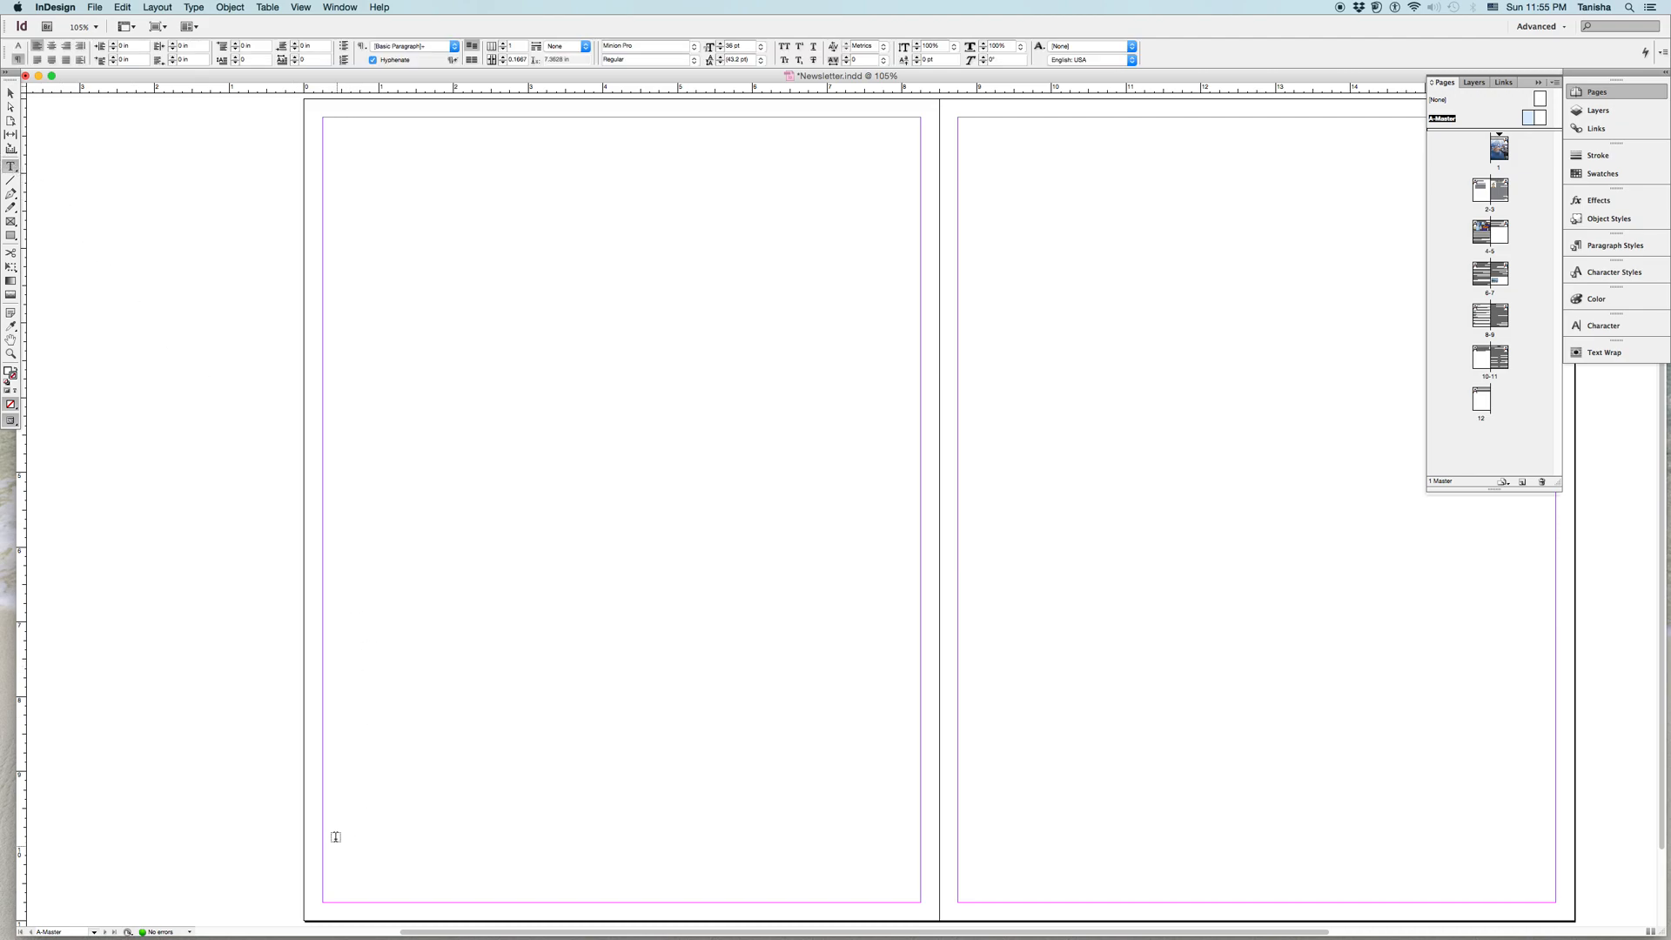
pyautogui.moveTo(332, 855); pyautogui.dragTo(380, 898)
pyautogui.click(1602, 326)
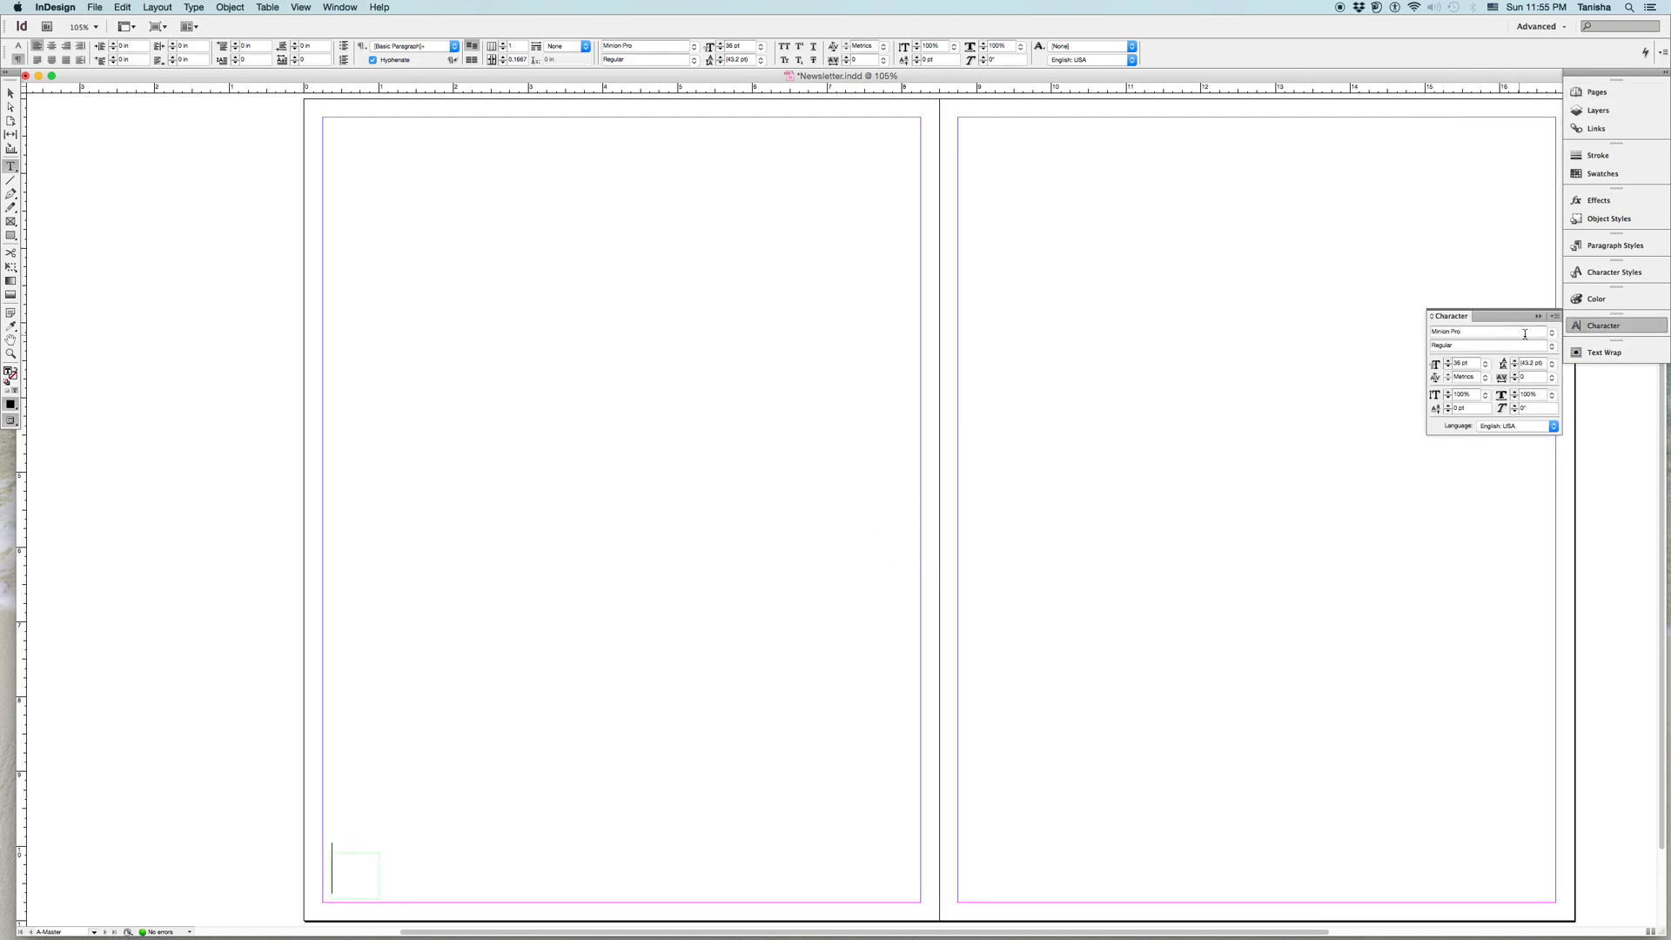
pyautogui.click(1551, 332)
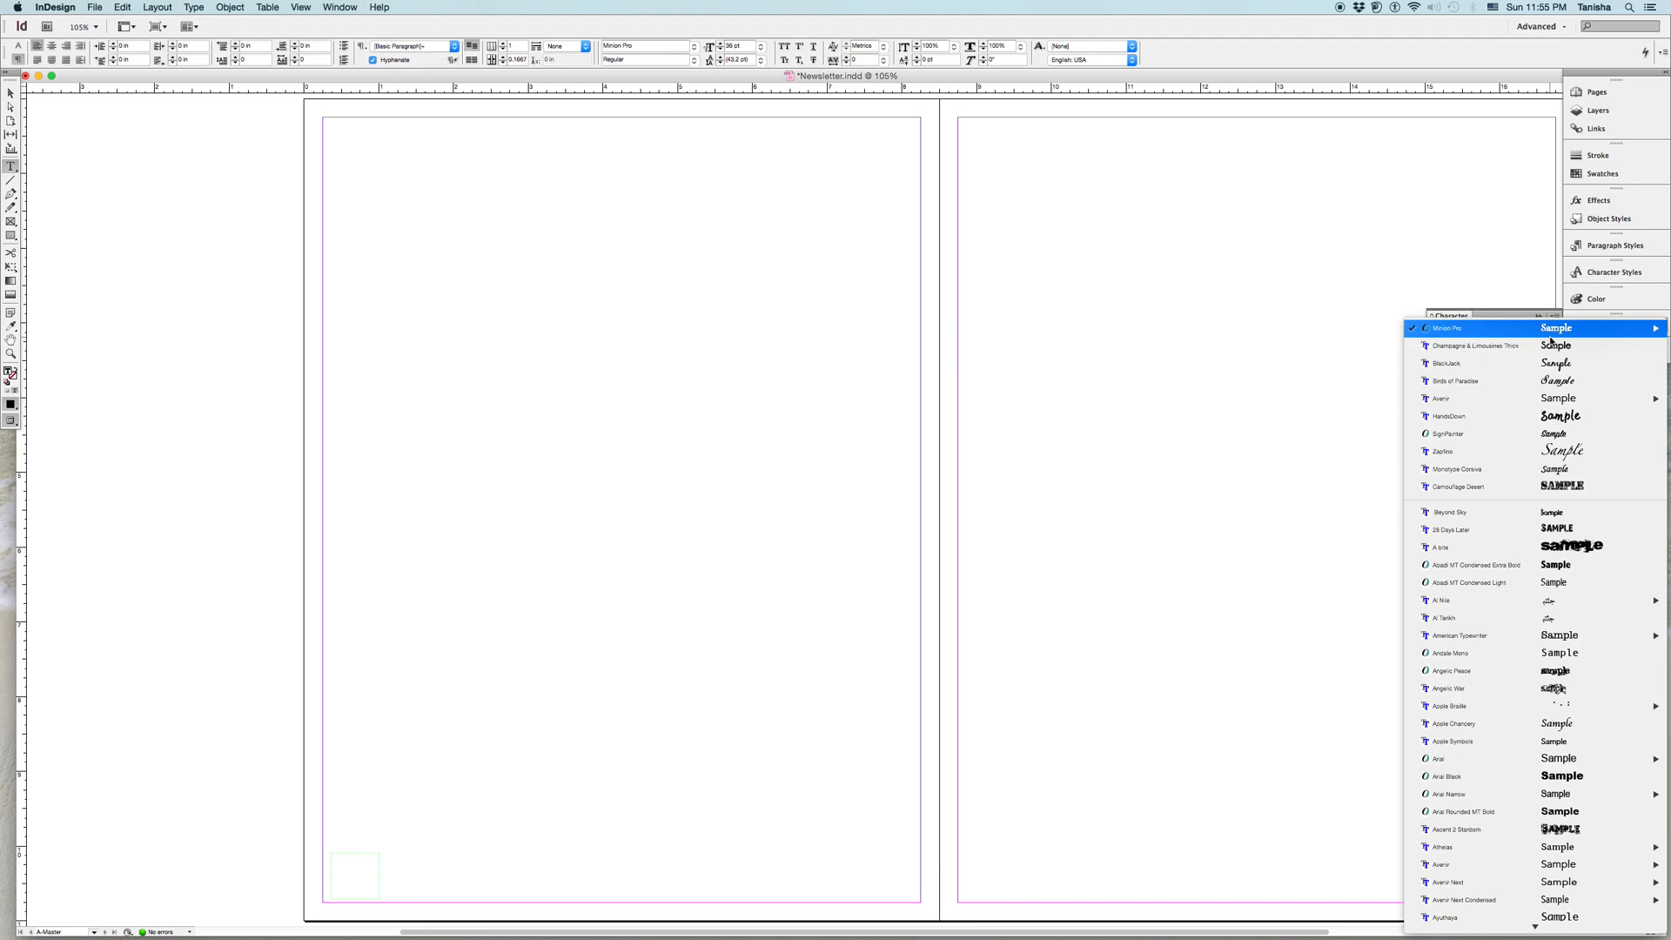
pyautogui.click(1477, 346)
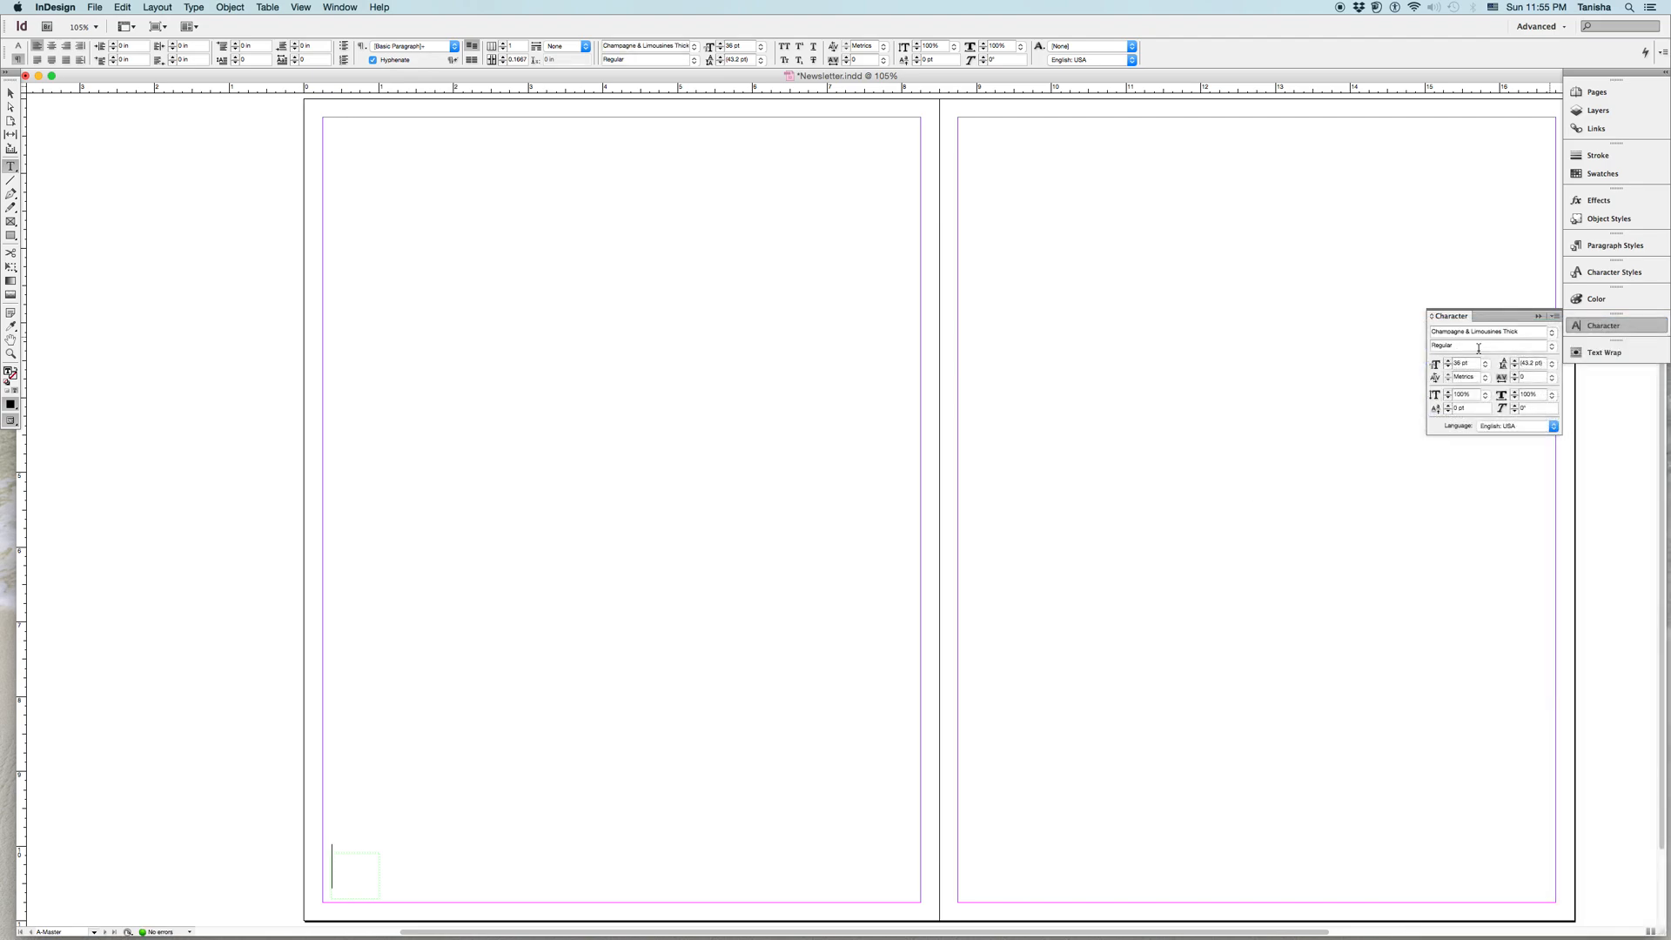
pyautogui.click(1486, 363)
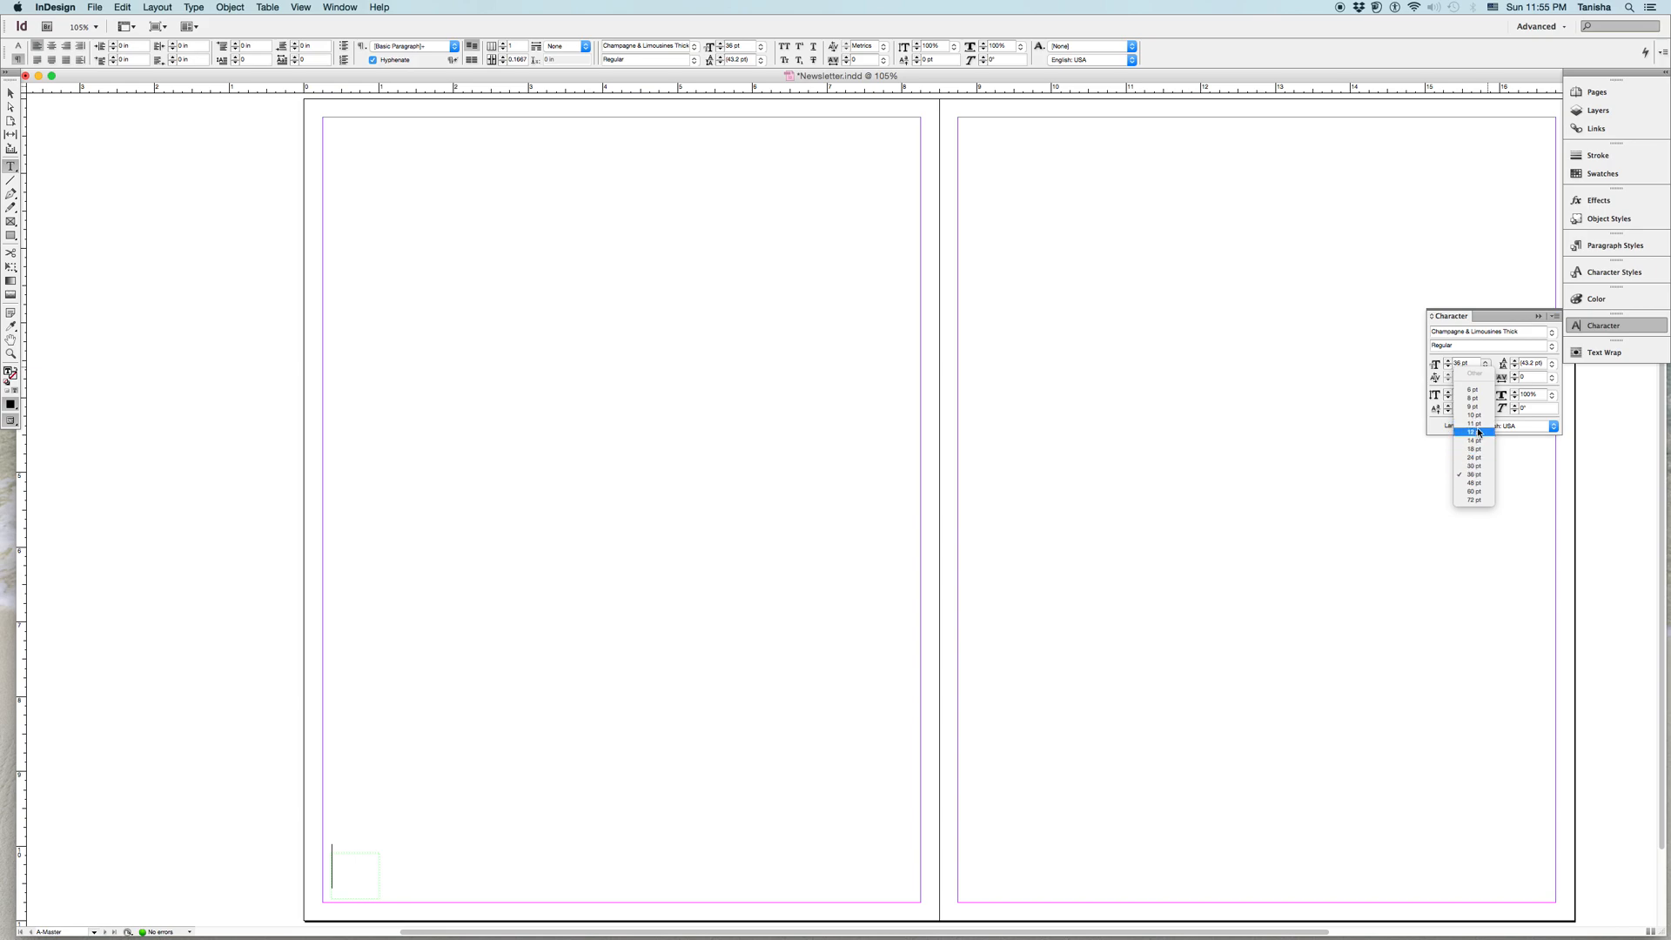
pyautogui.click(1478, 477)
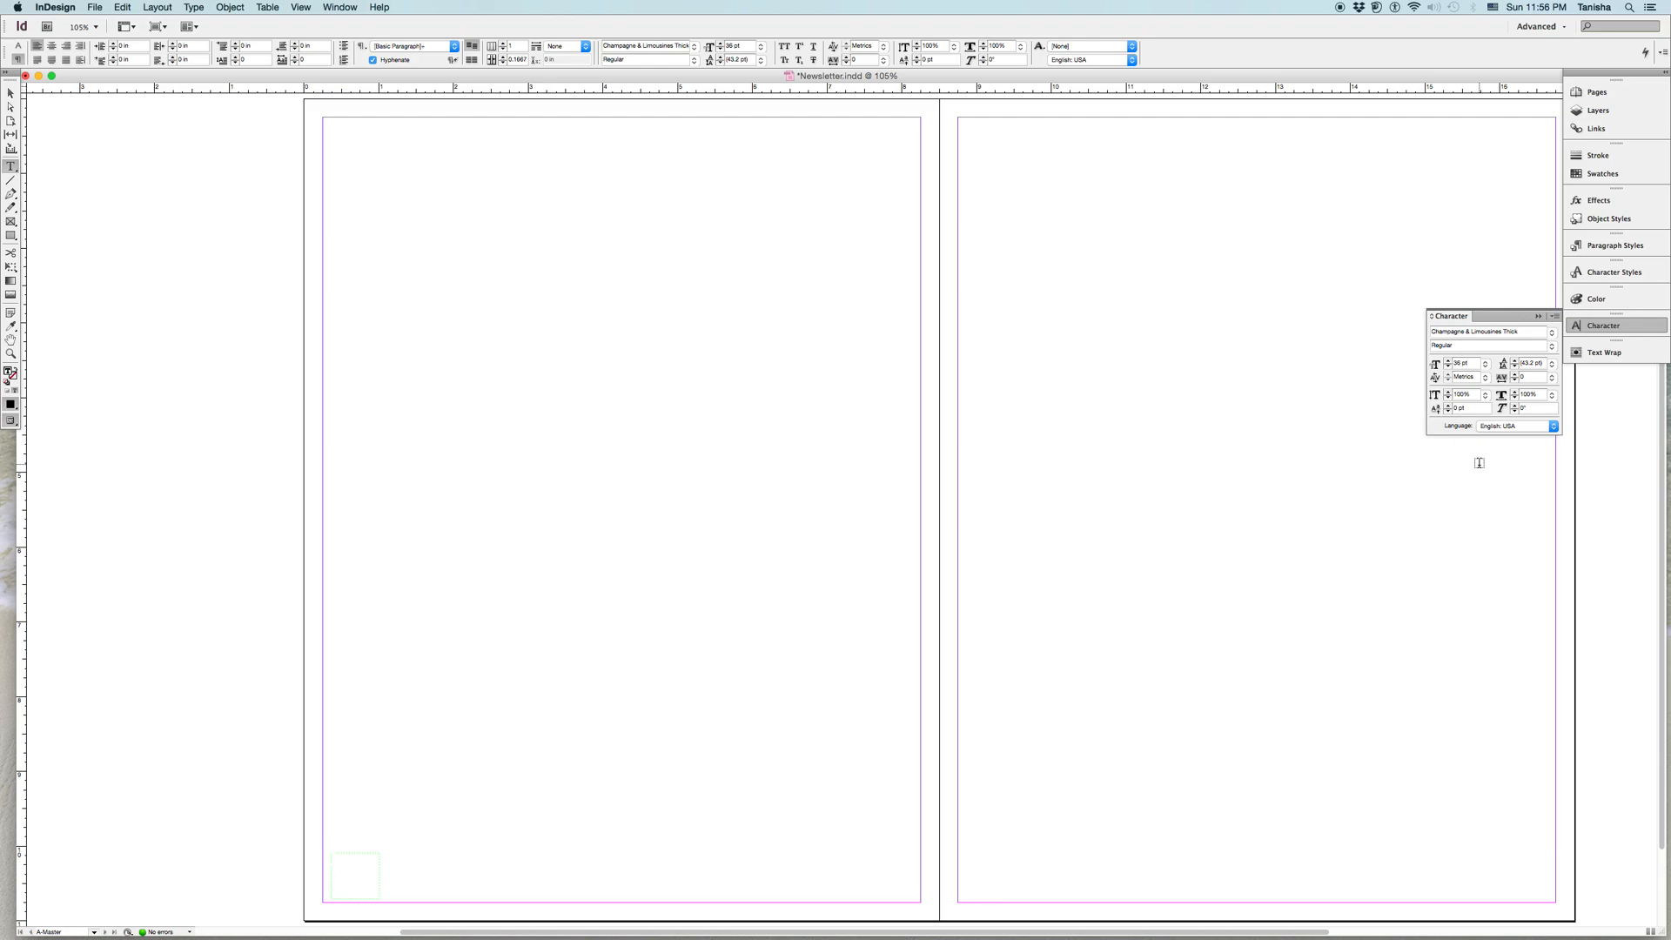
# Insert a Current Page Number marker in the new text frame on the left master page
pyautogui.click(193, 7)
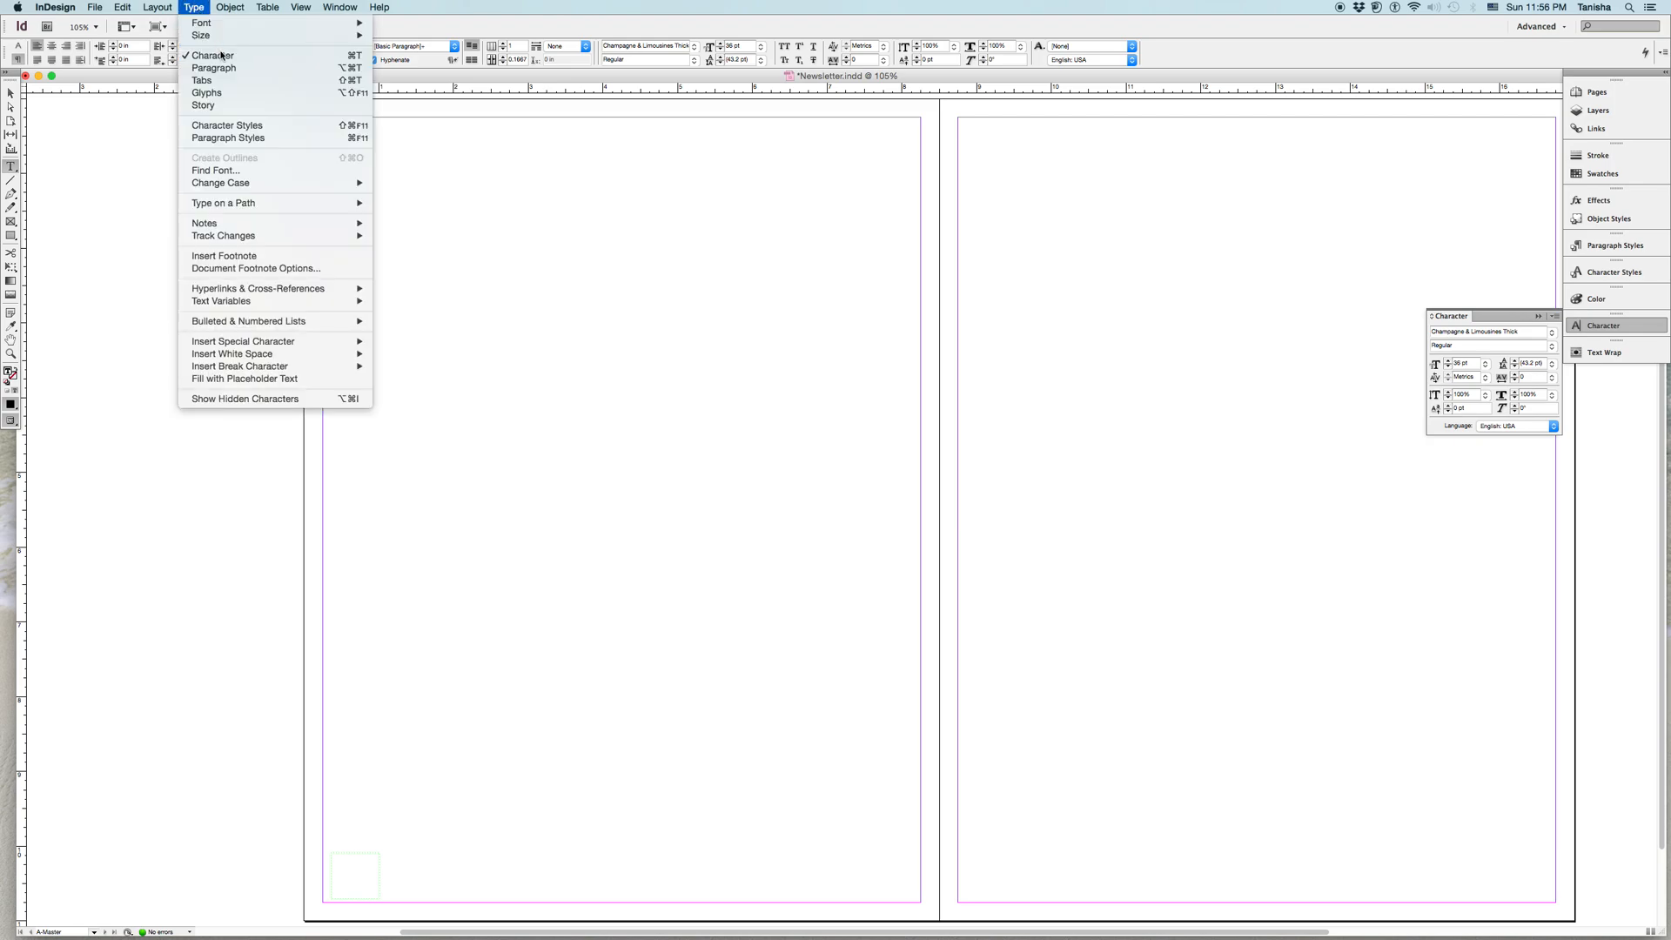
pyautogui.moveTo(295, 345)
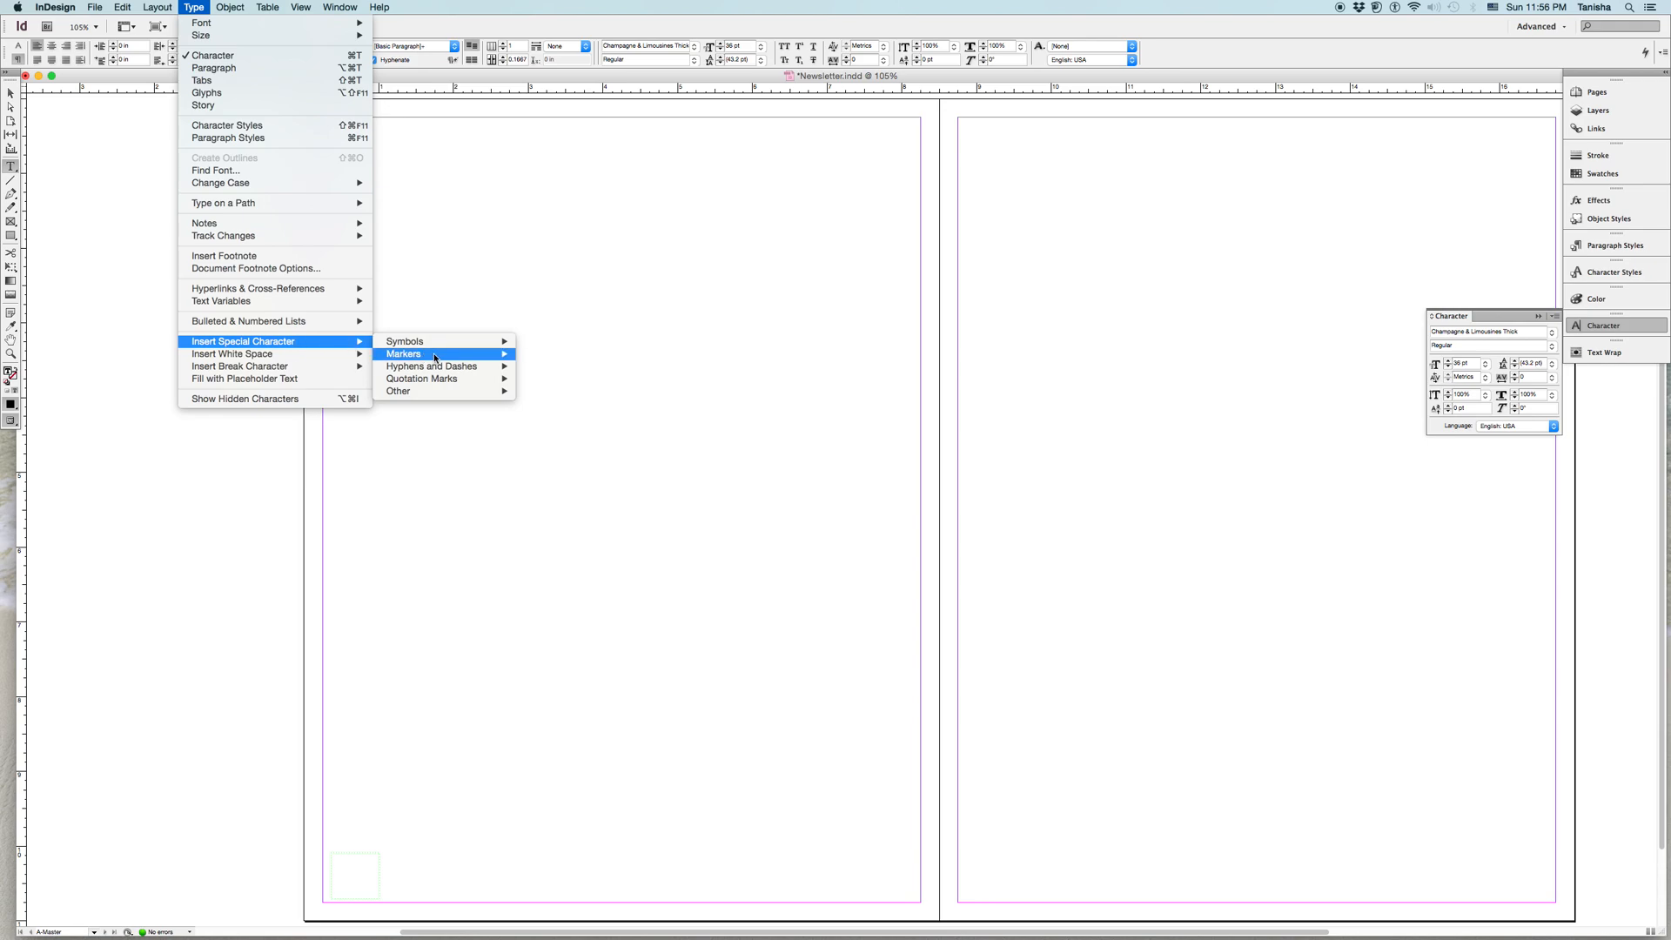
pyautogui.moveTo(436, 358)
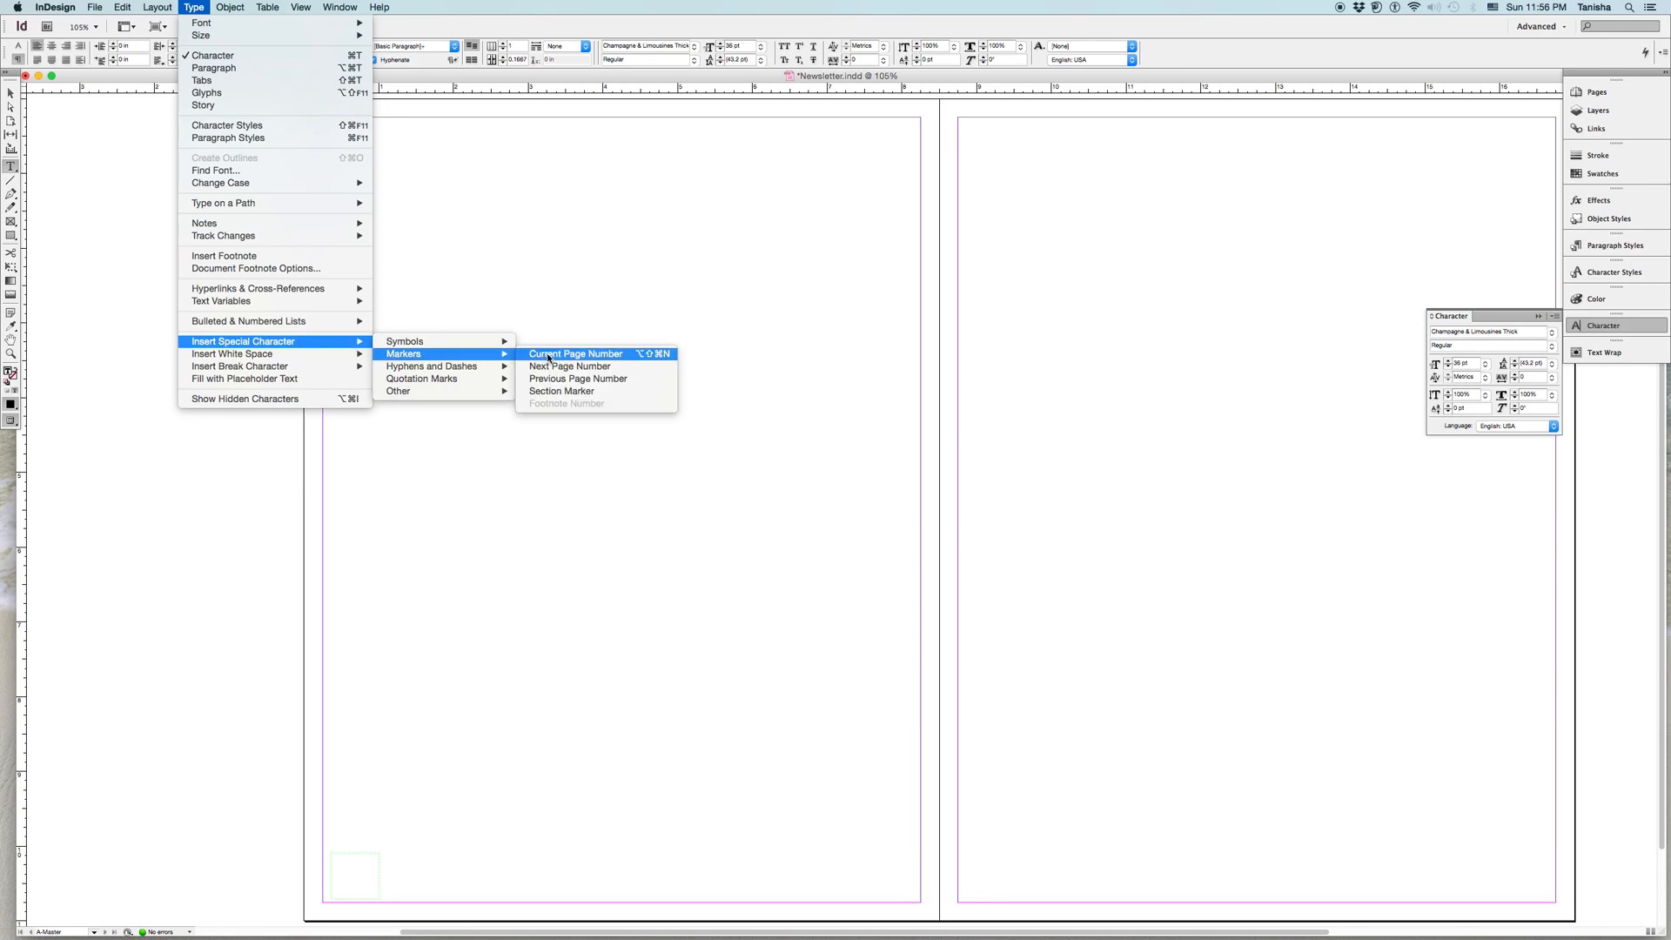
pyautogui.click(628, 359)
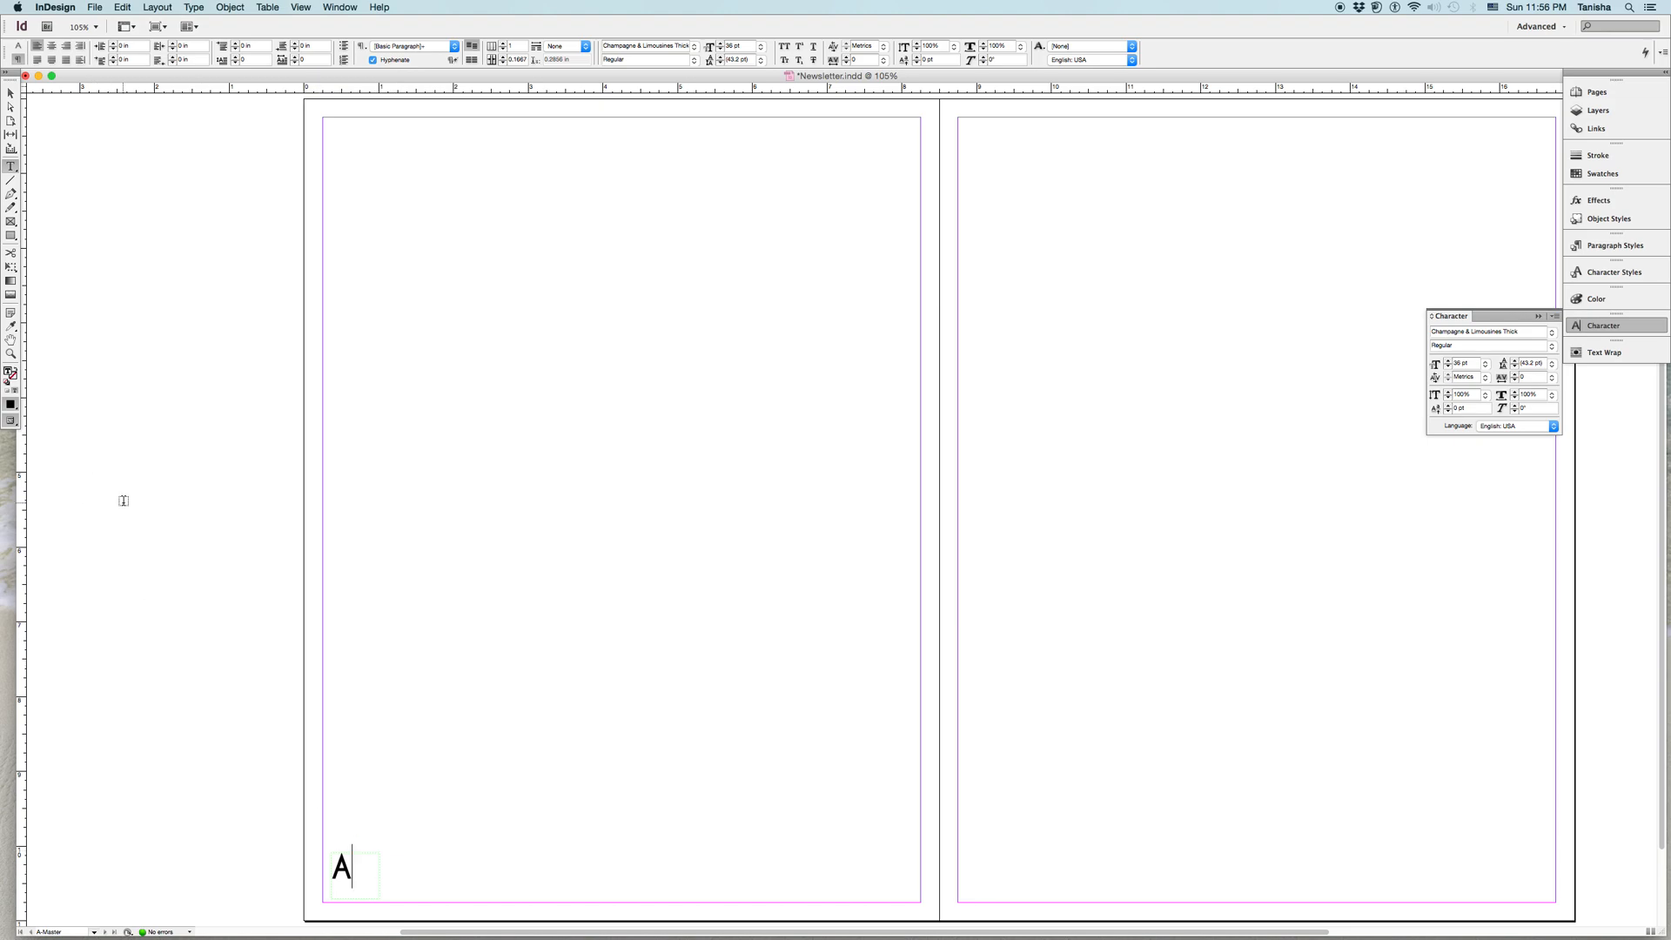
# Draw a vertical line about 0.81 in long beside the page number, with a C=100 M=0 Y=0 K=0 stroke of 3 pt
pyautogui.click(10, 181)
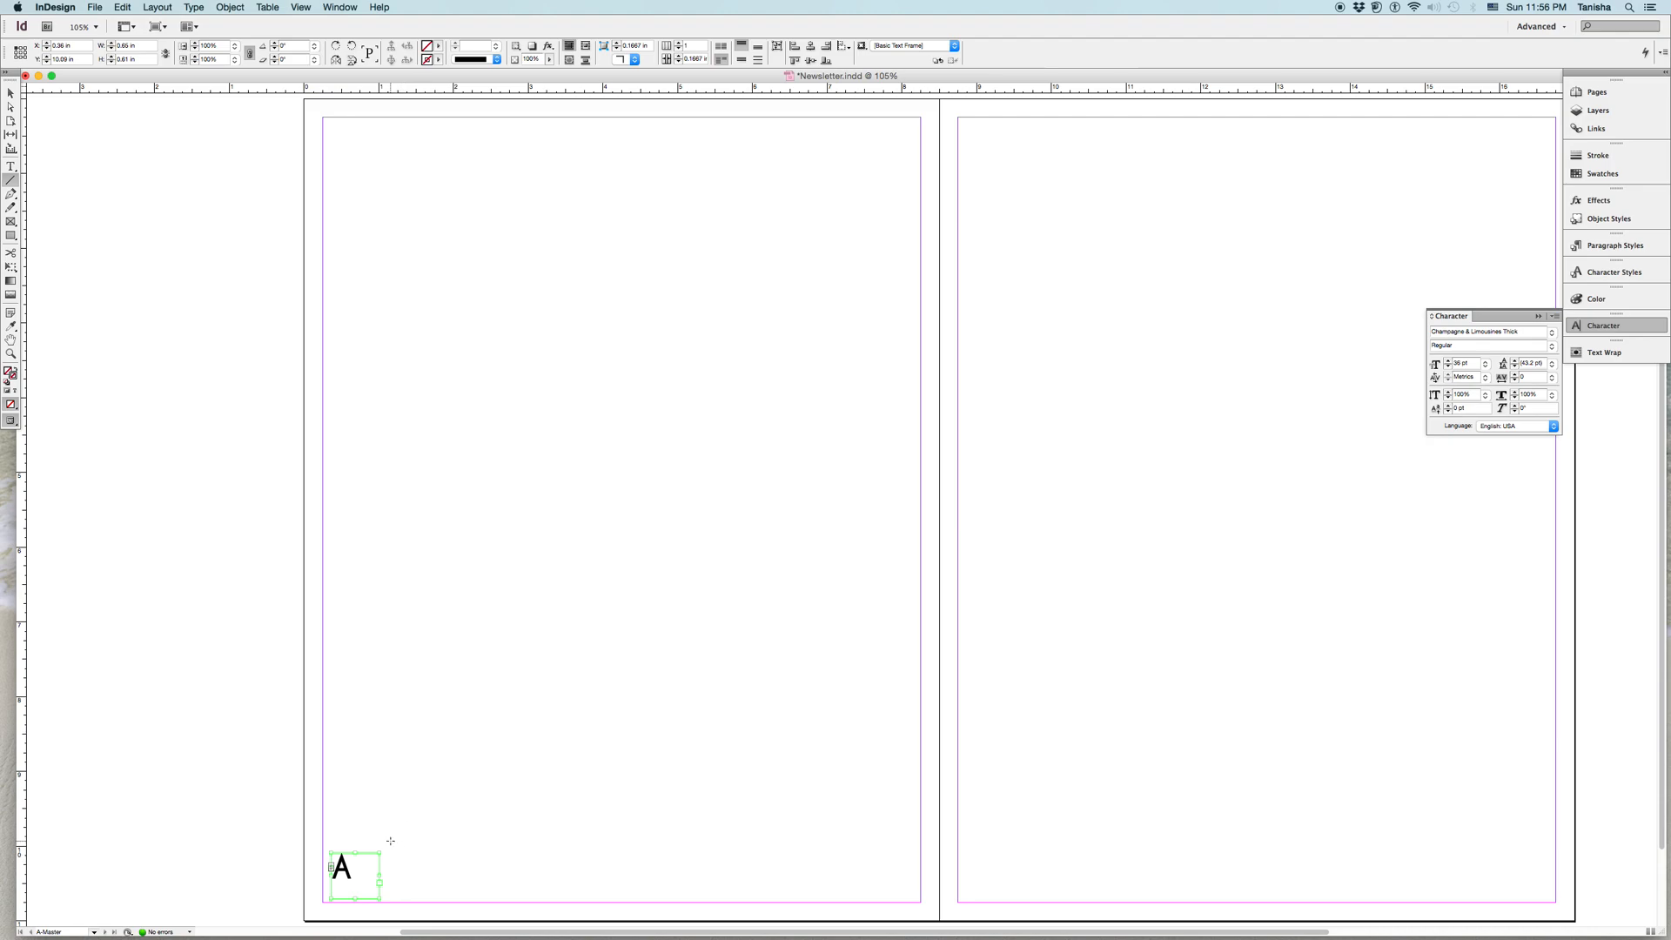
pyautogui.moveTo(383, 841); pyautogui.dragTo(386, 905)
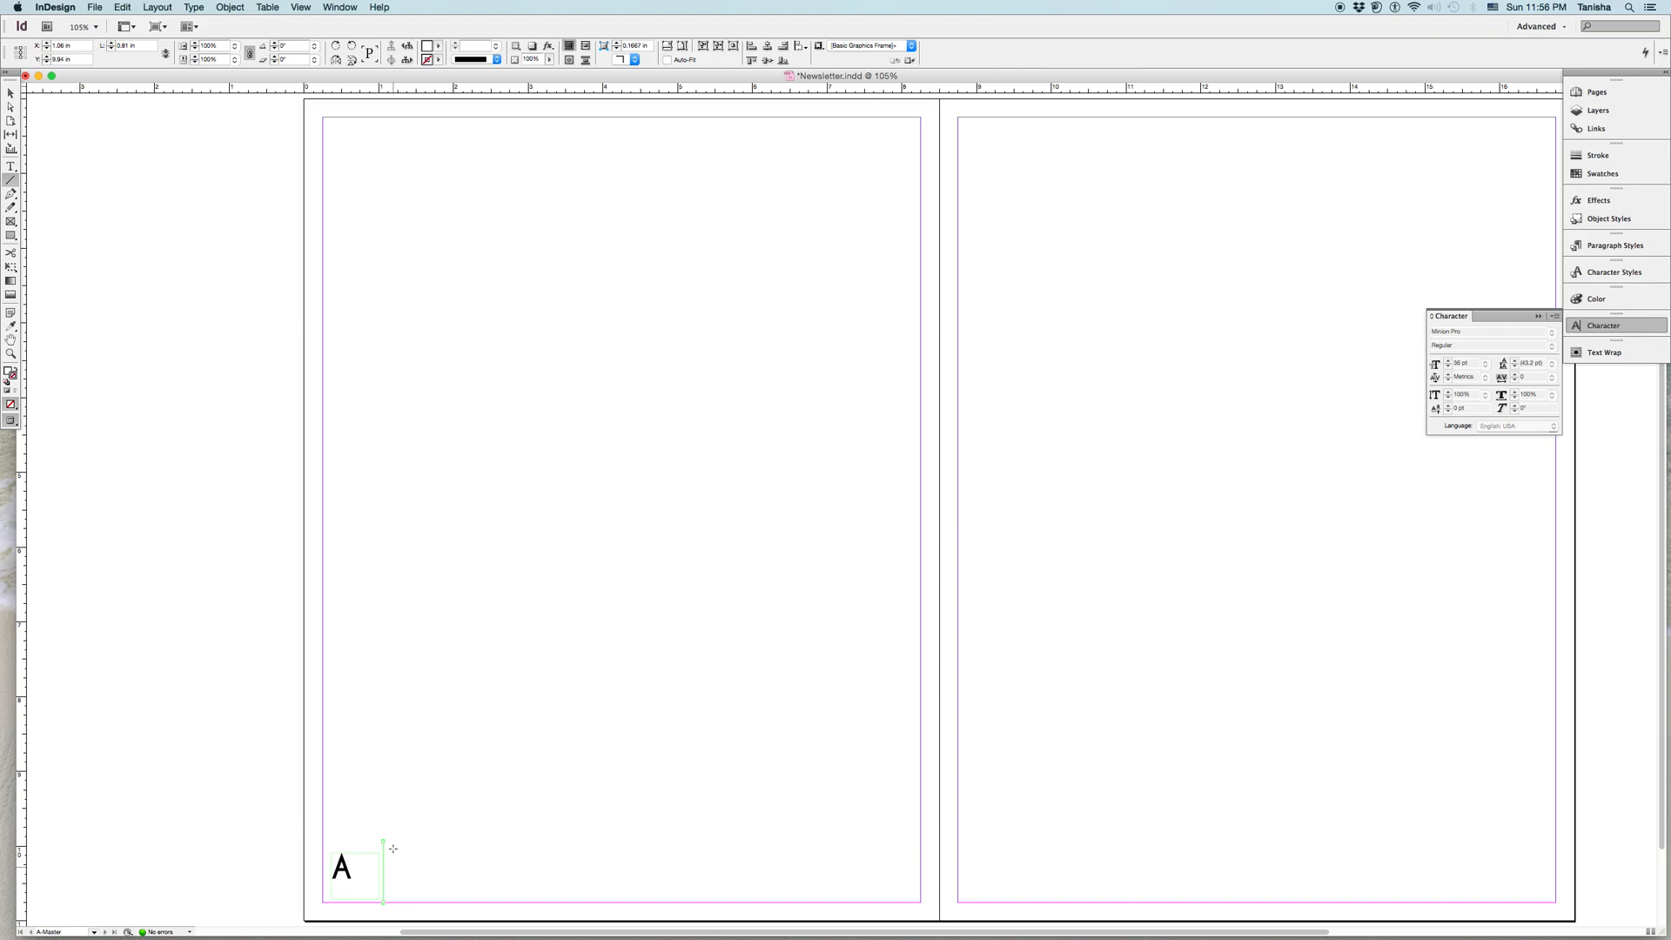
pyautogui.click(438, 59)
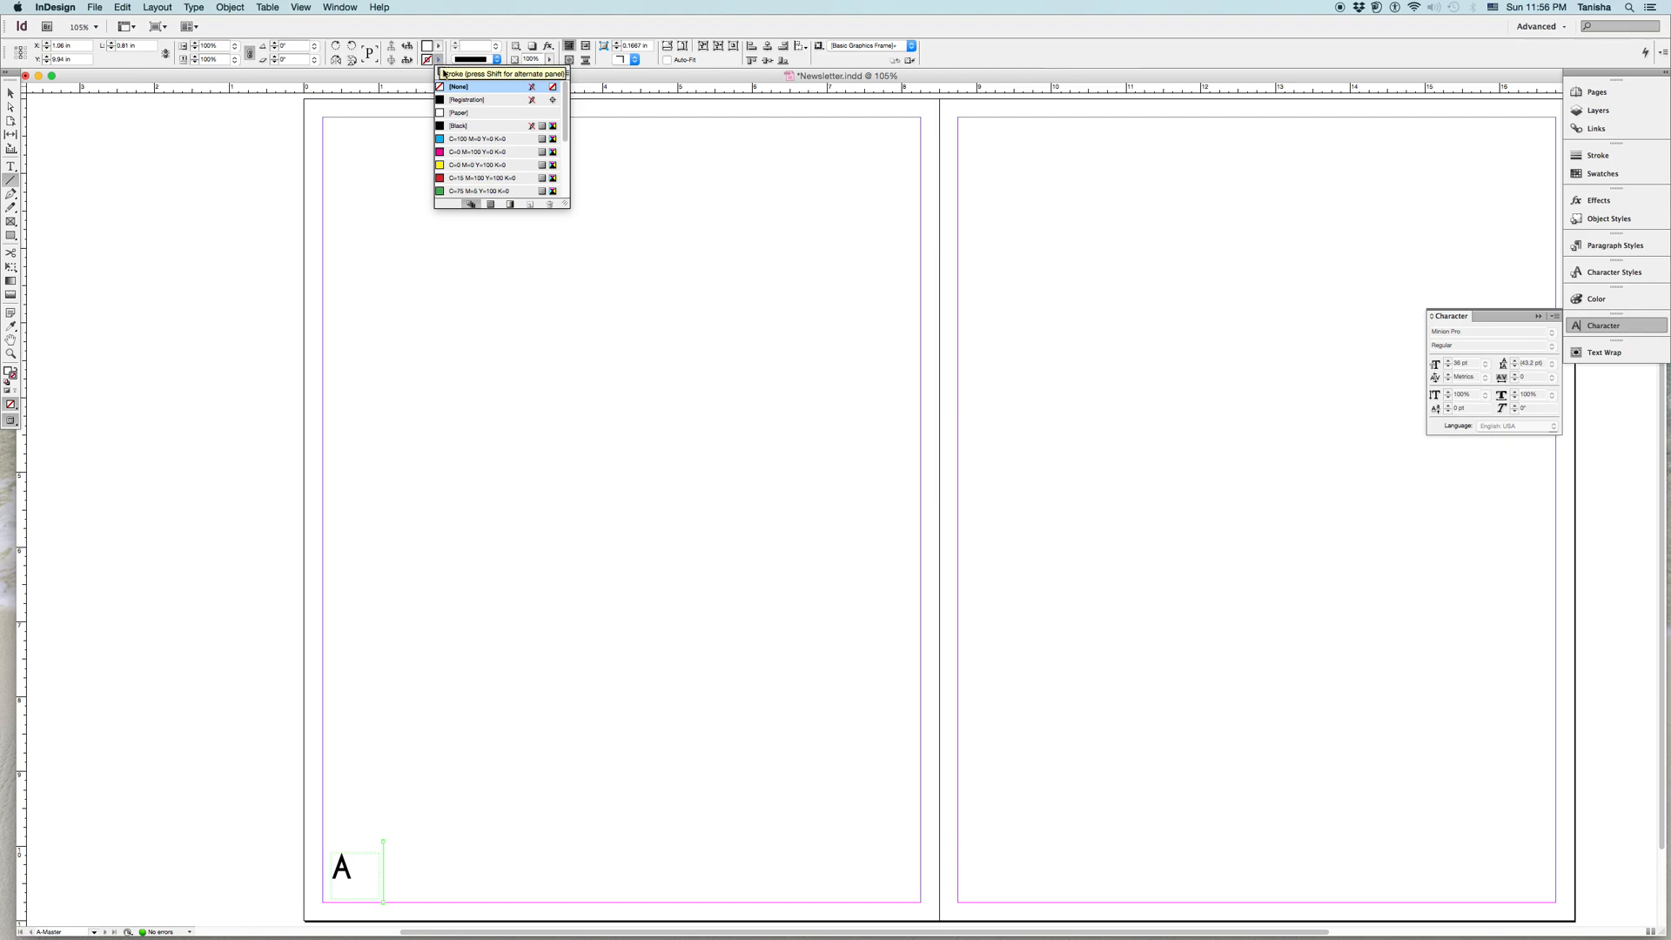
pyautogui.click(445, 141)
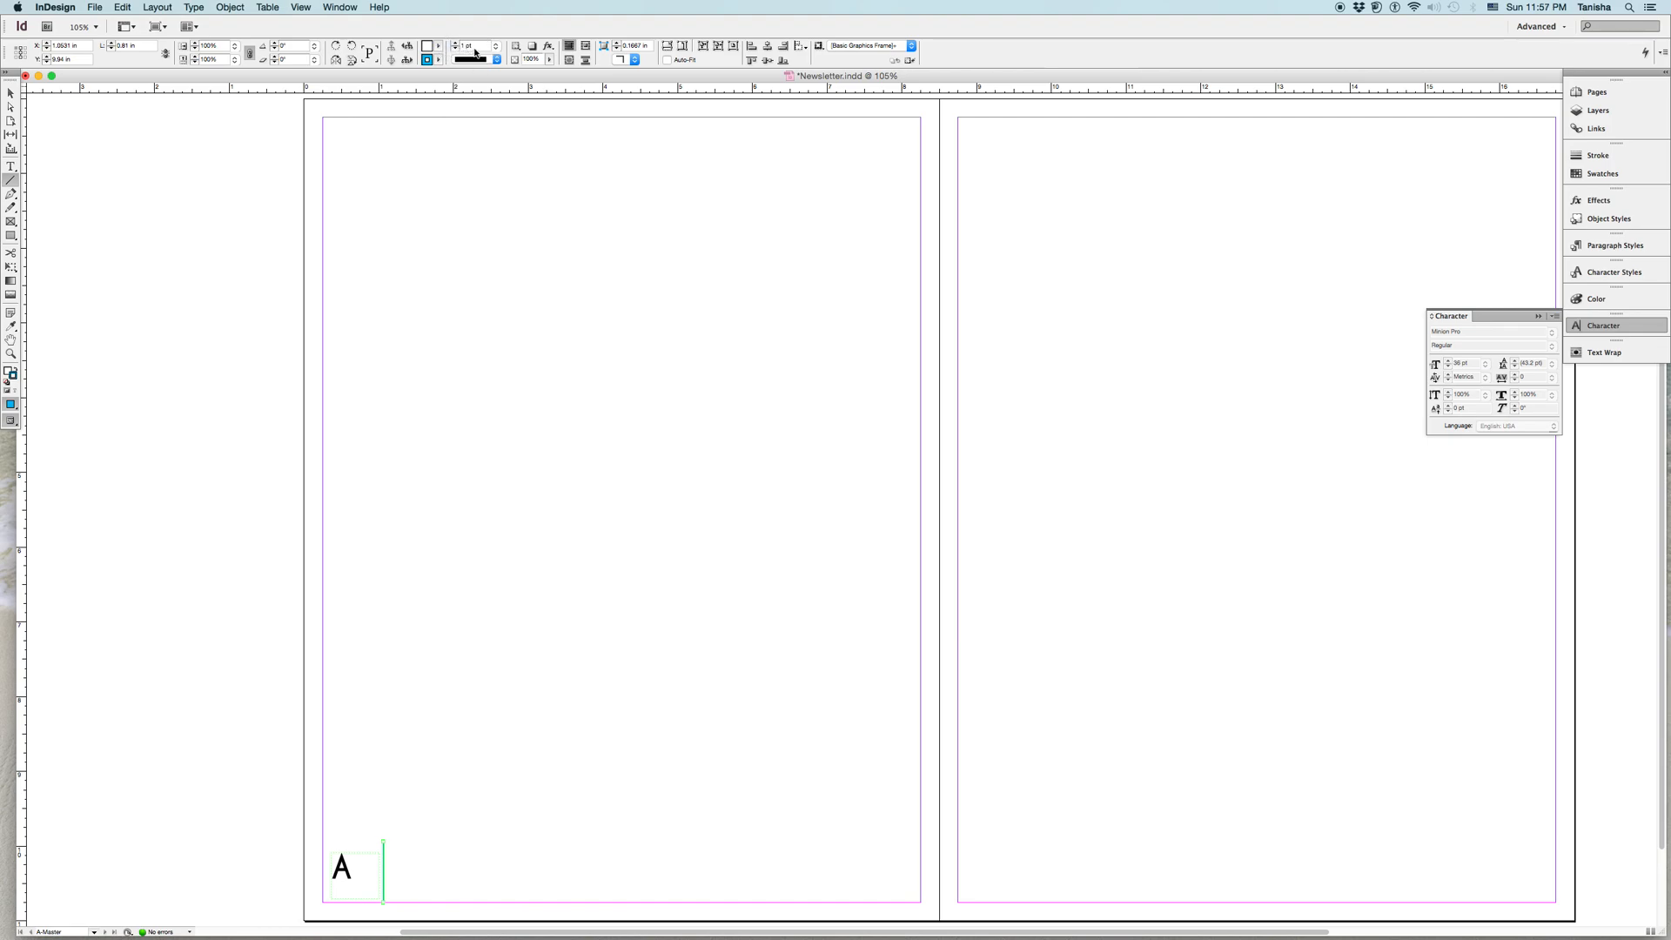
pyautogui.click(495, 45)
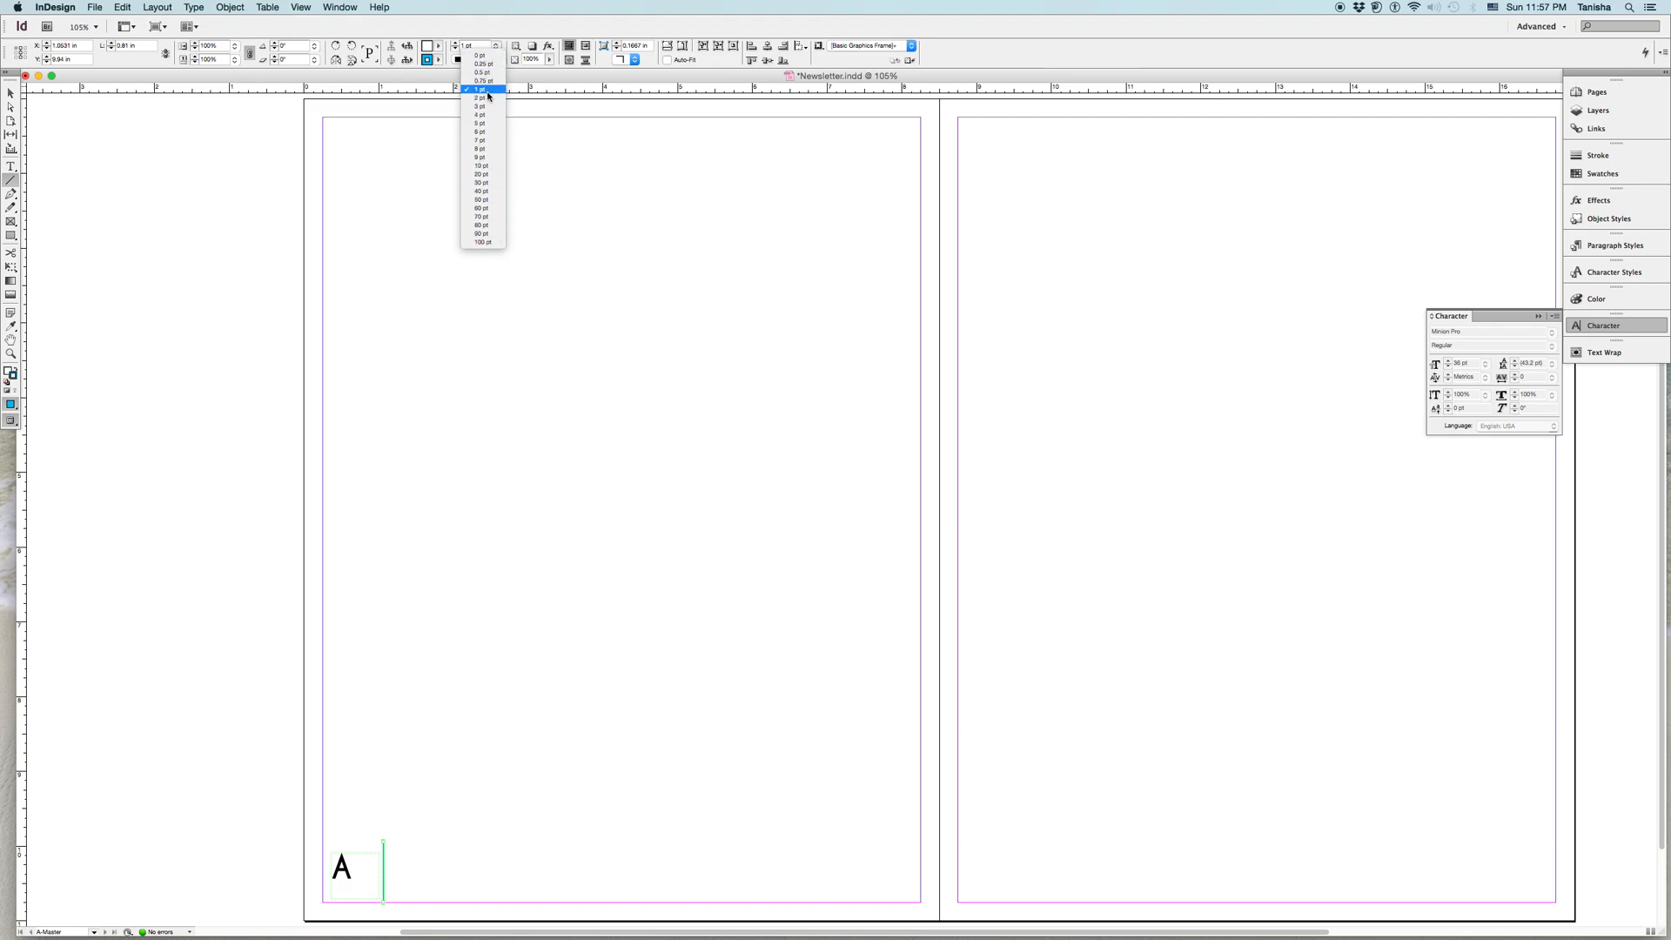
pyautogui.click(501, 31)
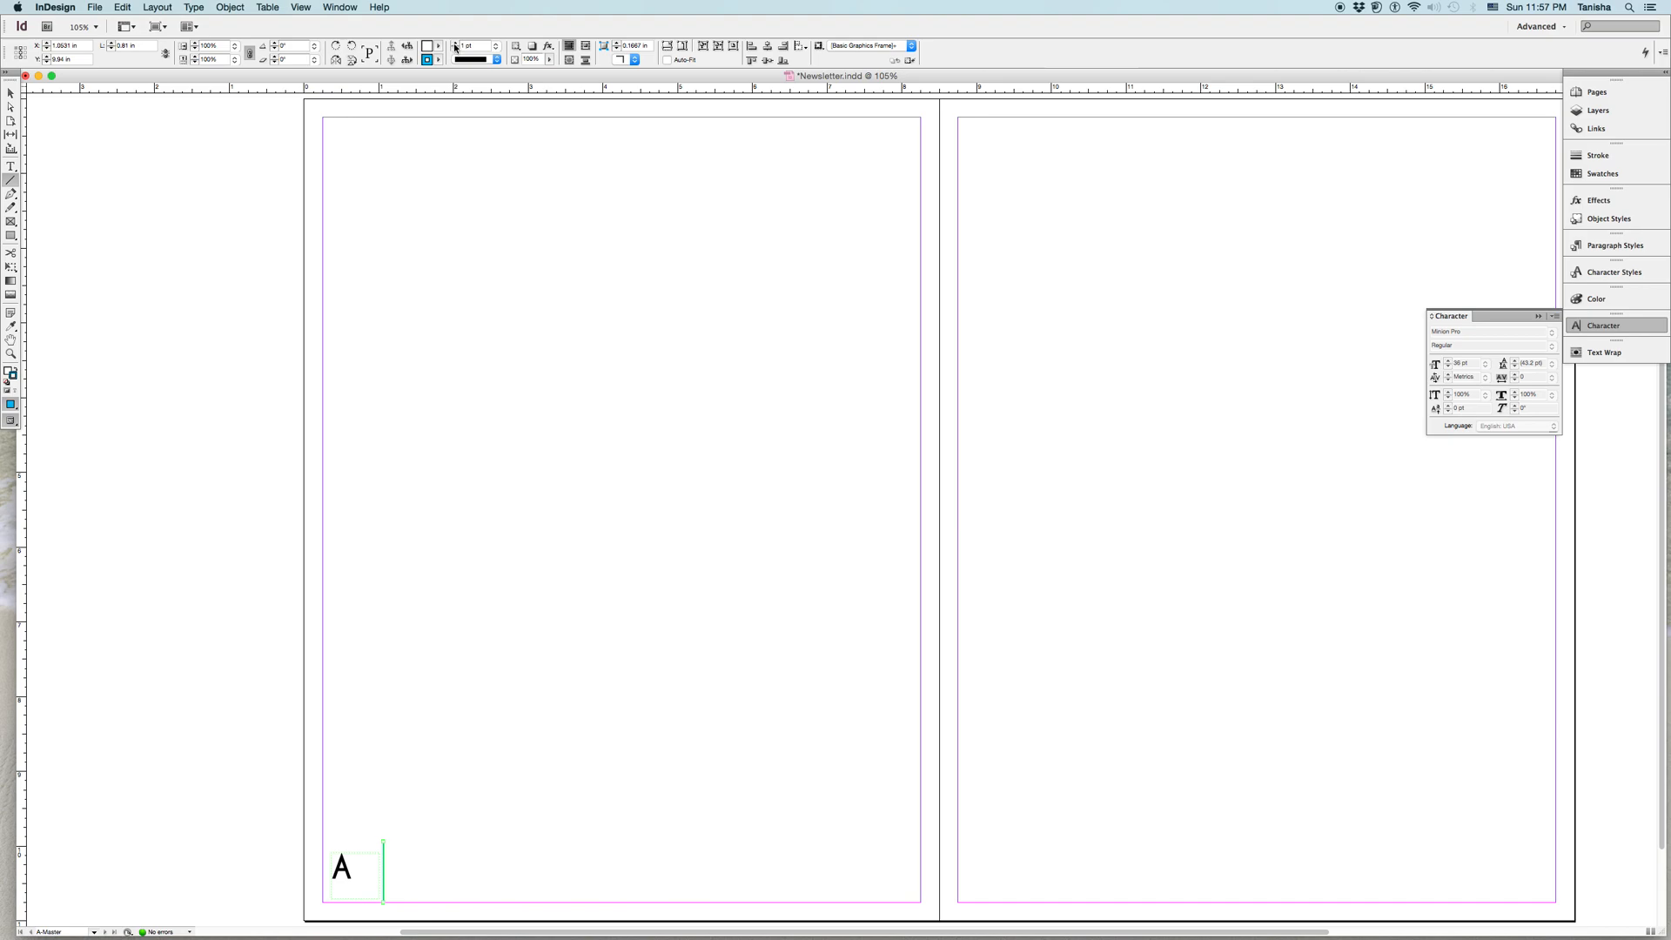
pyautogui.click(457, 45)
pyautogui.click(456, 43)
# Move the vertical line closer to the page number and shorten it from its upper end to about 0.39 in
pyautogui.click(10, 93)
pyautogui.moveTo(384, 864); pyautogui.dragTo(376, 858)
pyautogui.click(450, 845)
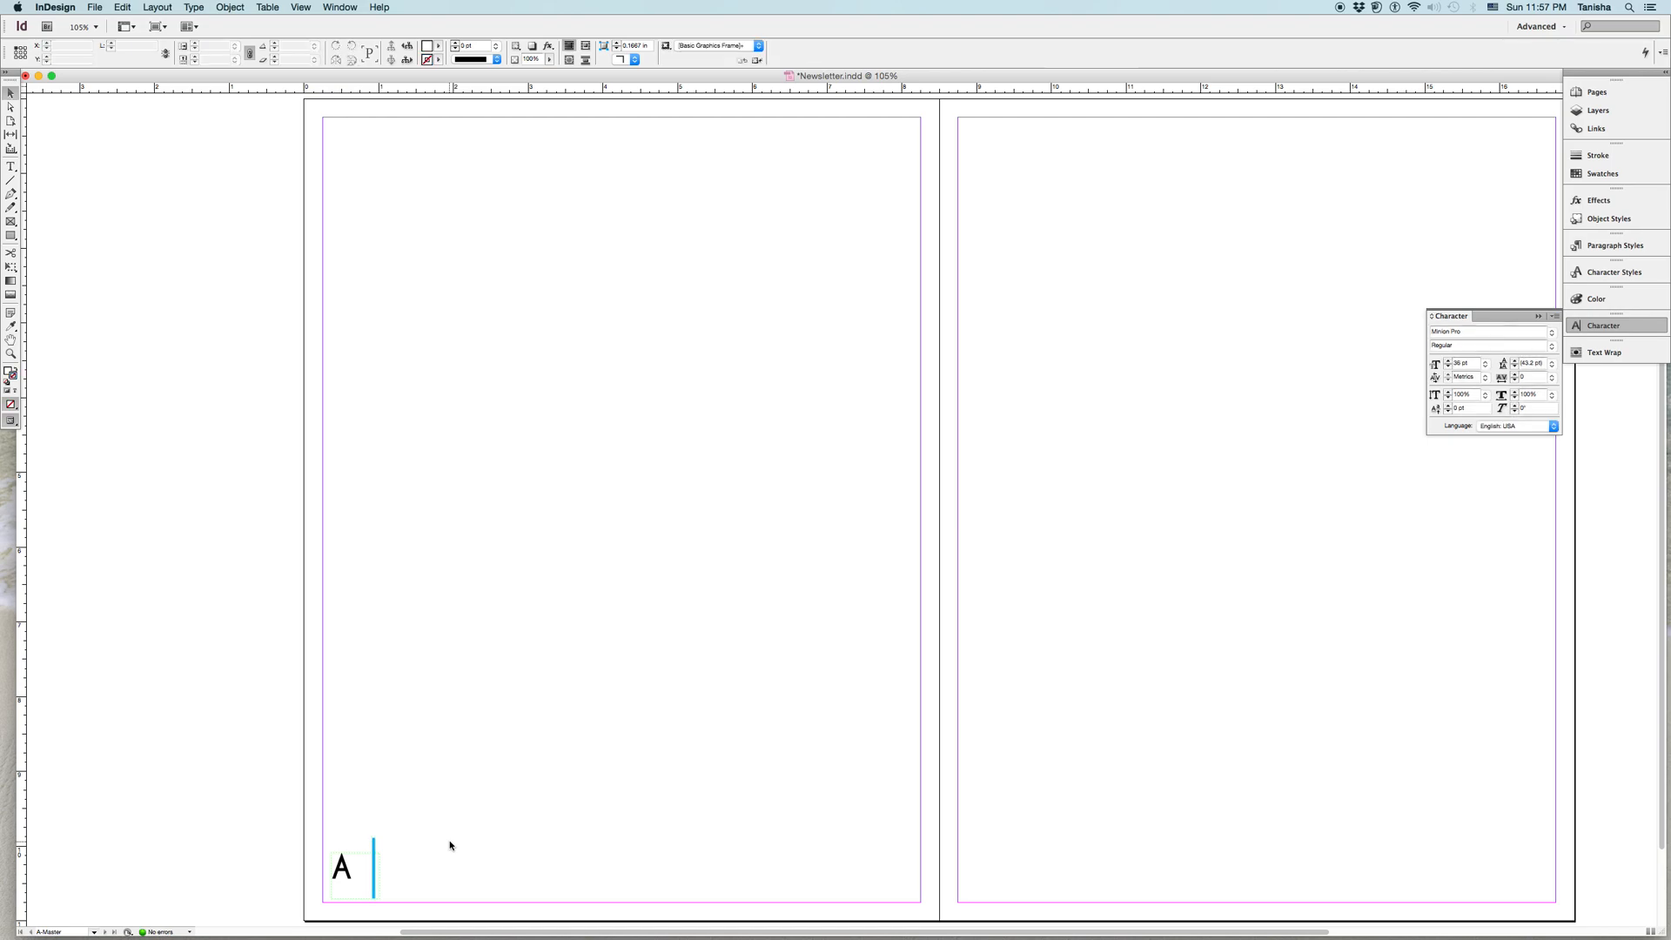
pyautogui.click(374, 841)
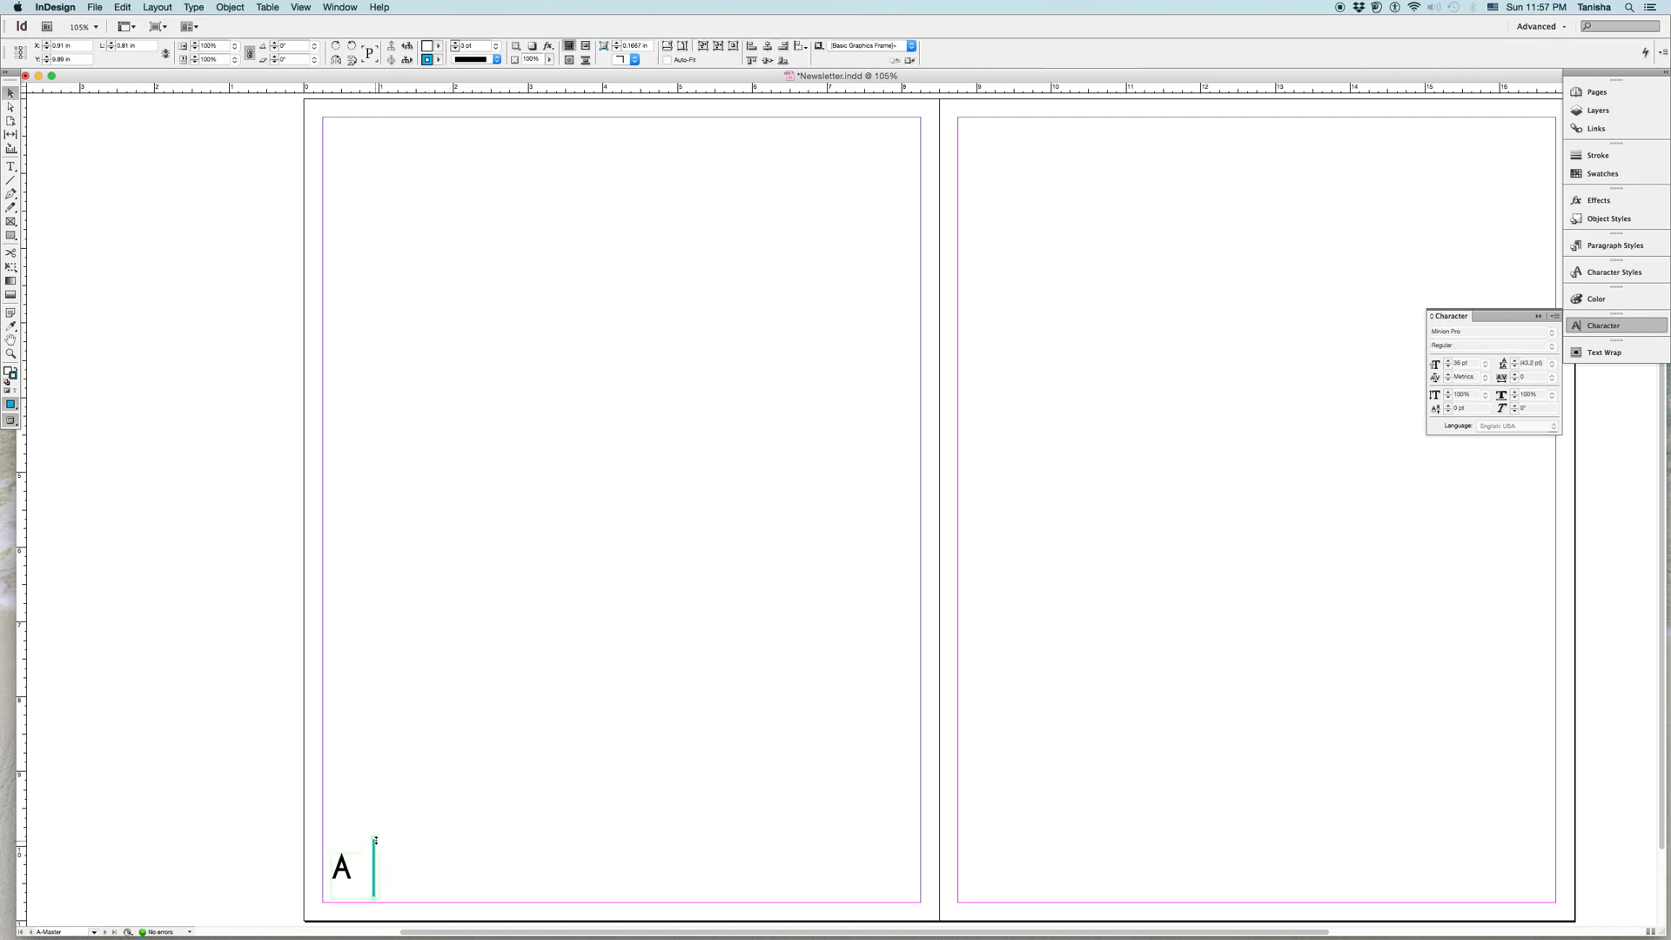
pyautogui.moveTo(374, 839); pyautogui.dragTo(374, 885)
pyautogui.click(453, 851)
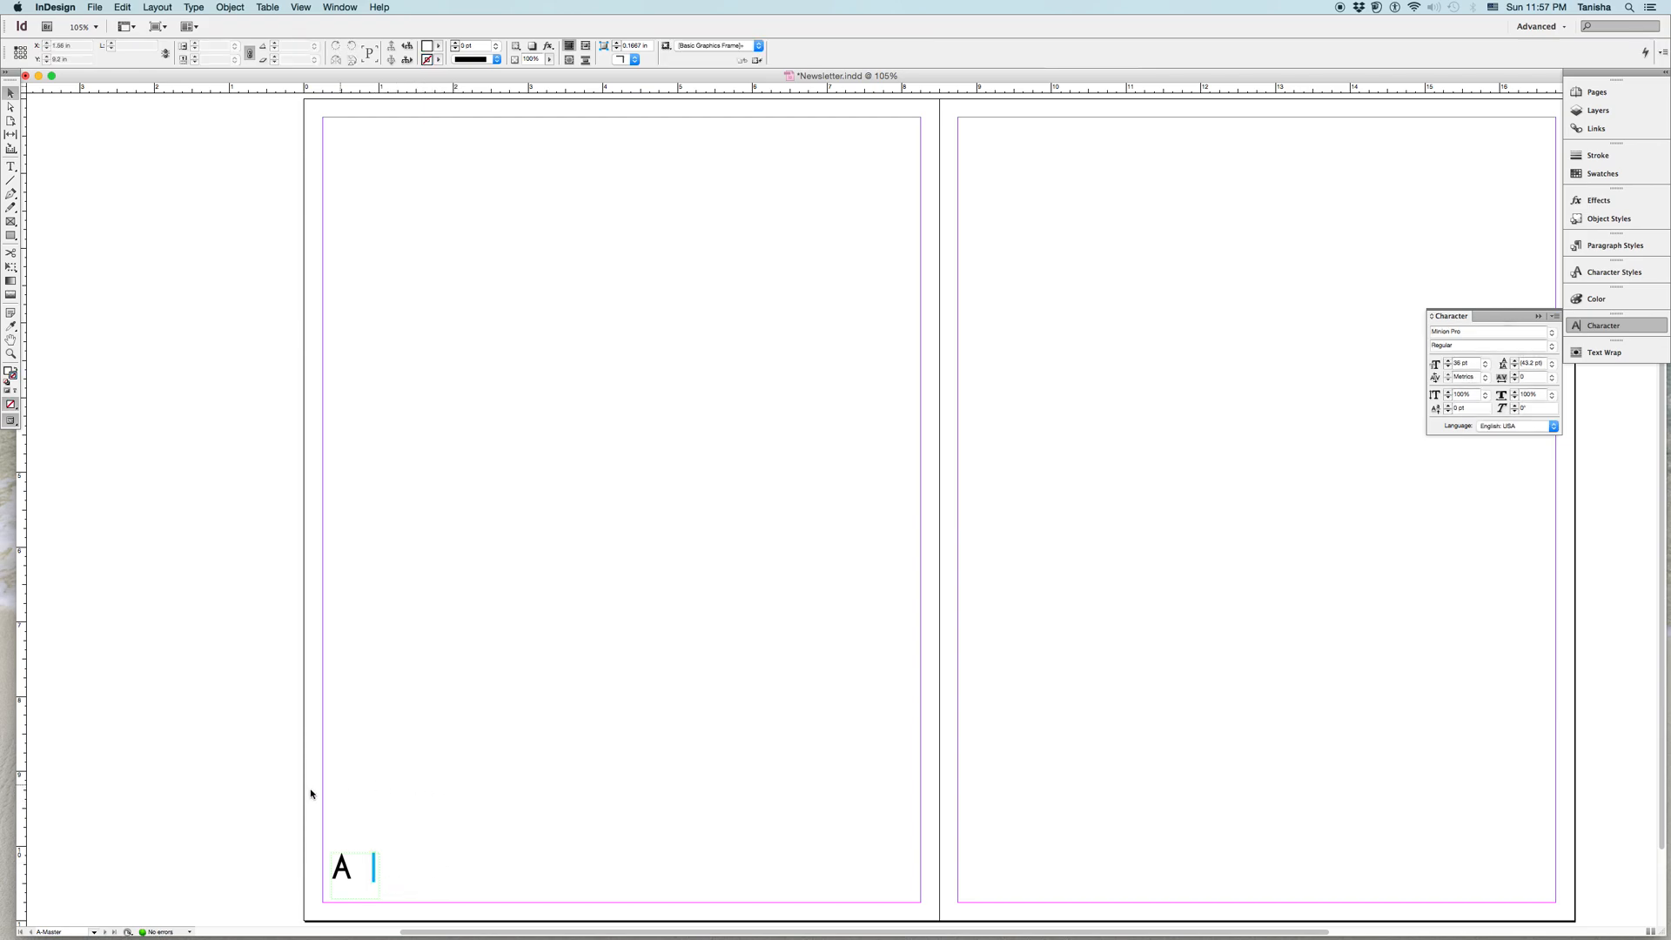
# Copy the page number and line, paste them in place, and move the copy to the right master page's lower outer corner
pyautogui.moveTo(297, 826); pyautogui.dragTo(417, 911)
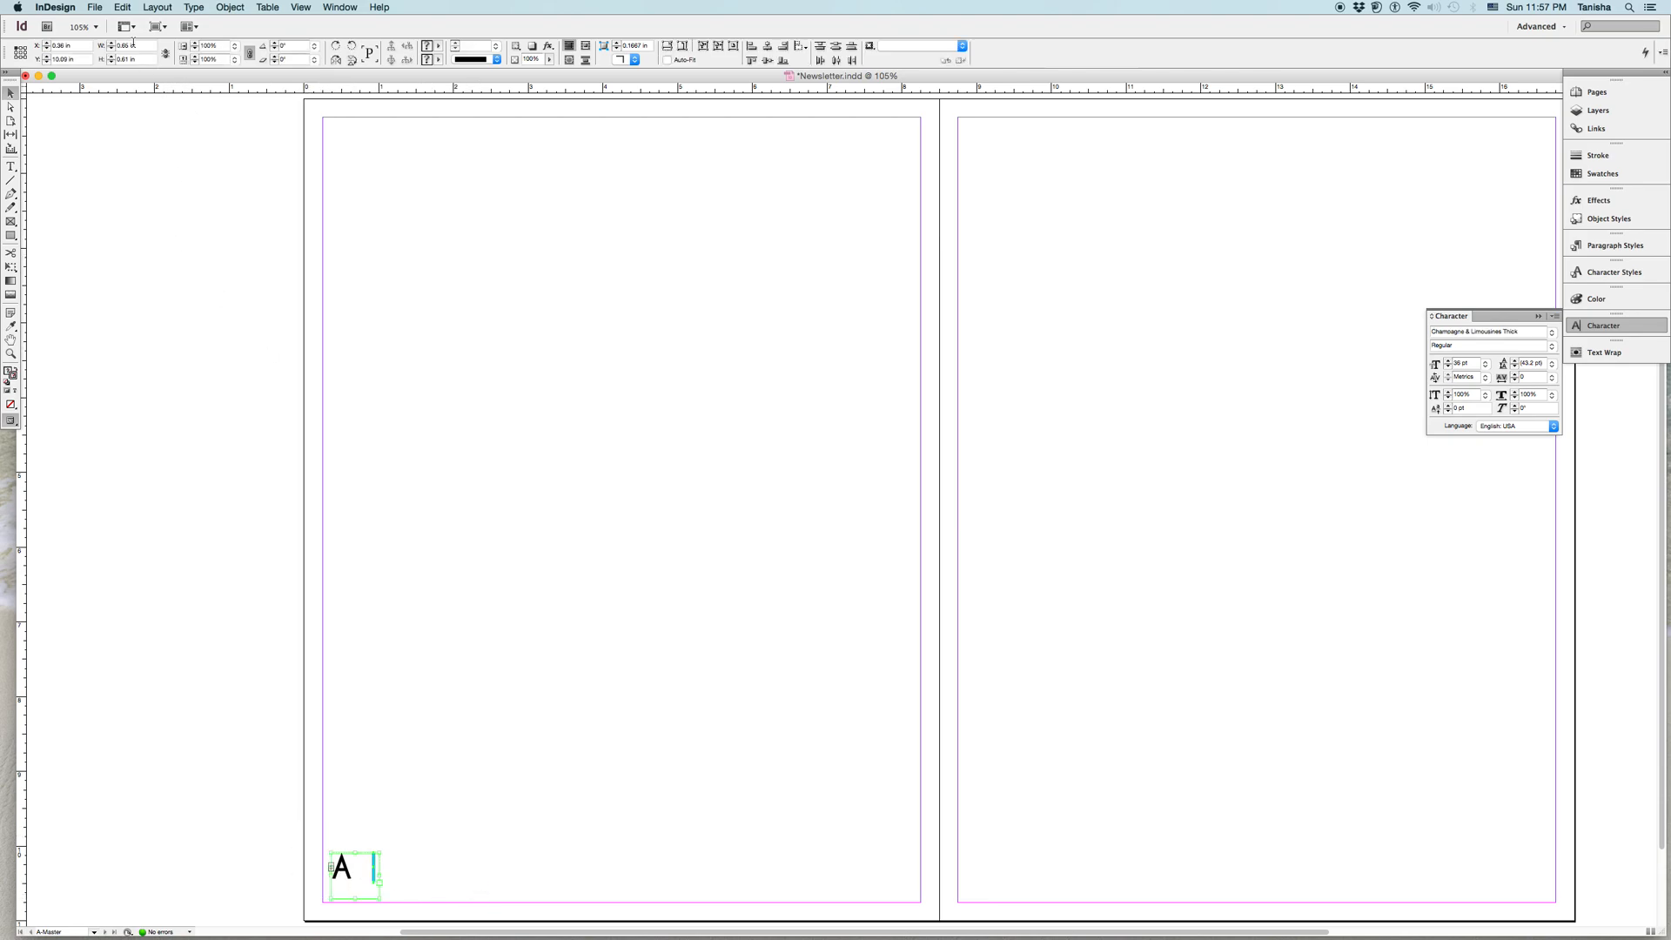
pyautogui.click(126, 7)
pyautogui.click(138, 76)
pyautogui.click(555, 364)
pyautogui.click(122, 7)
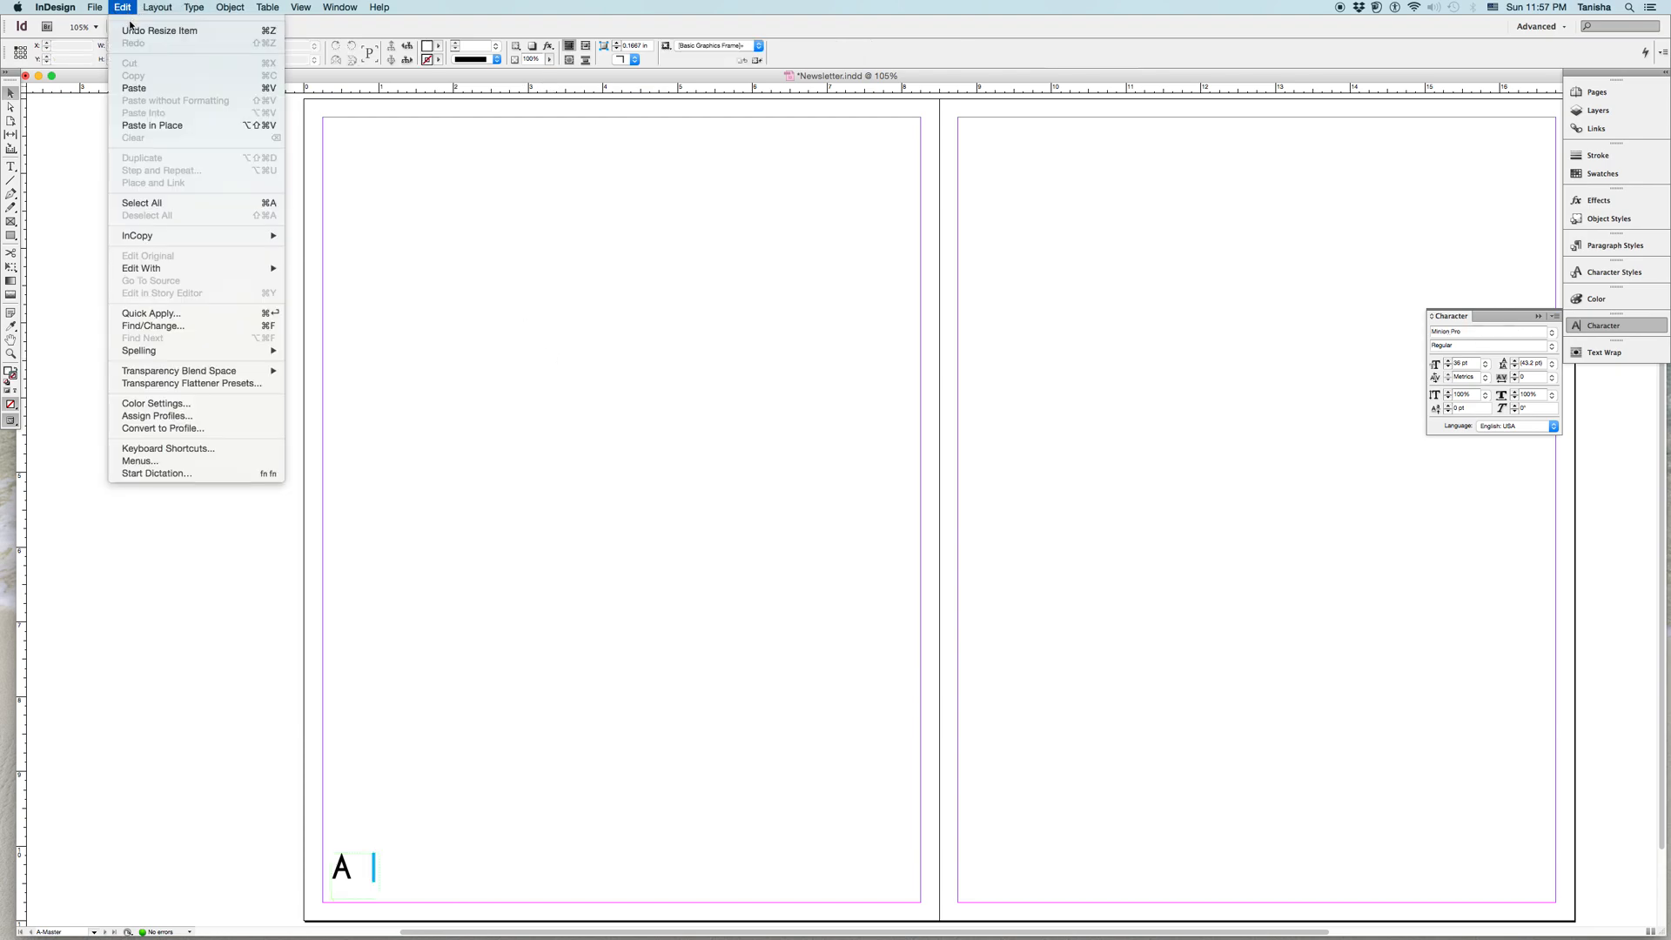
pyautogui.click(157, 124)
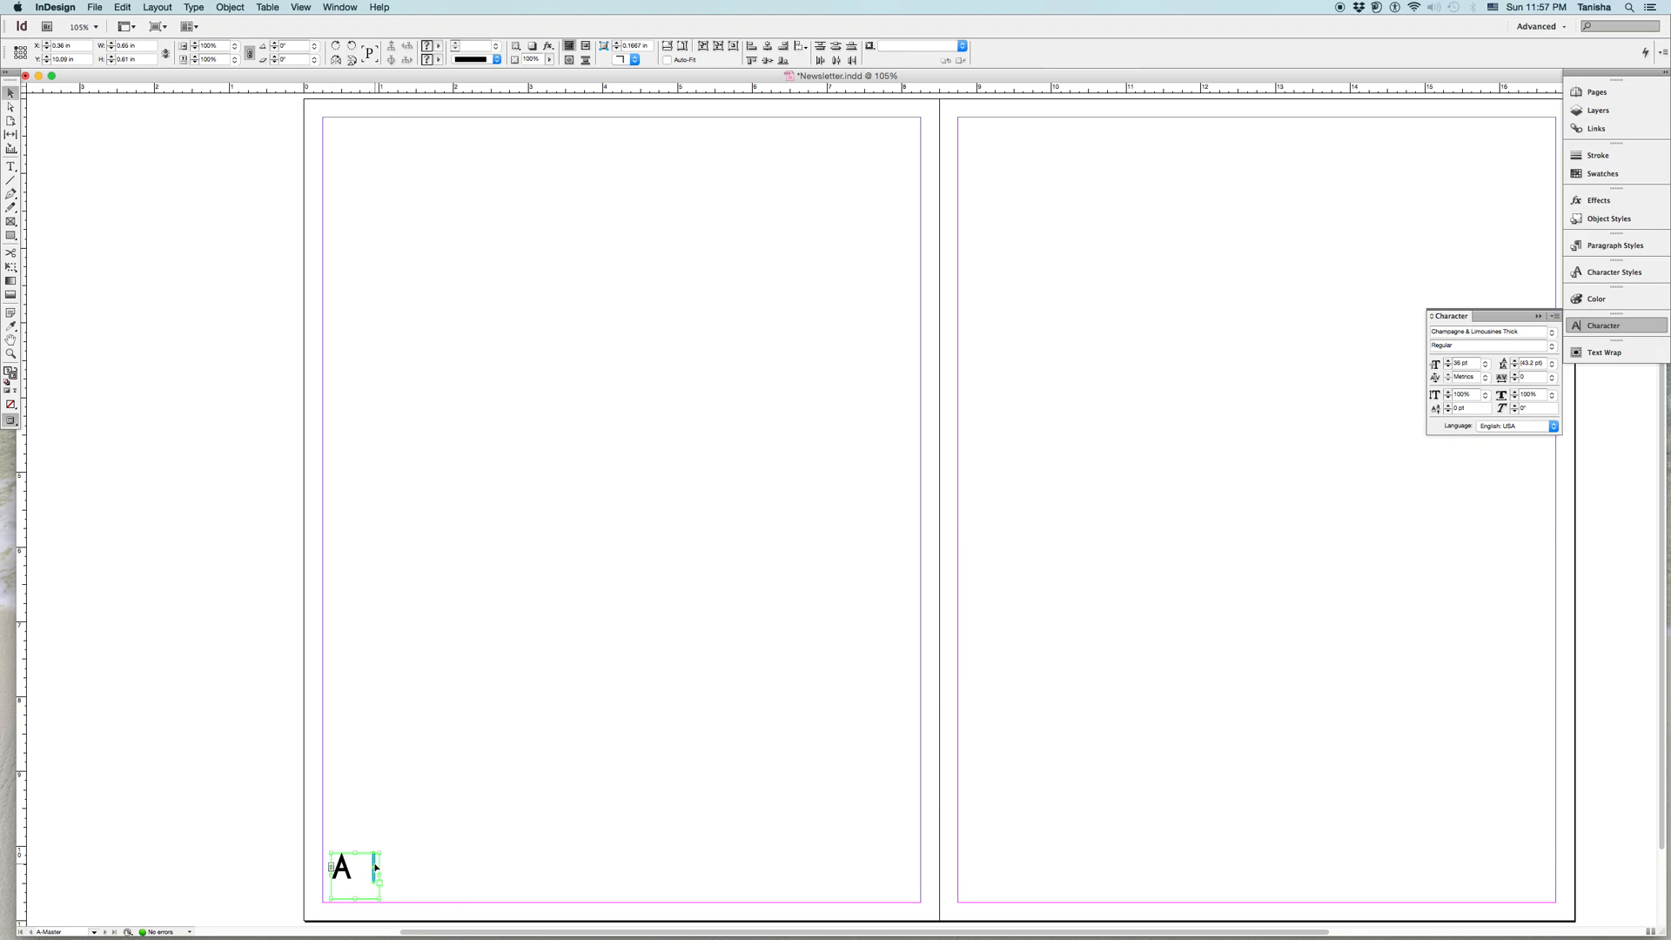
pyautogui.moveTo(373, 865); pyautogui.dragTo(1501, 816)
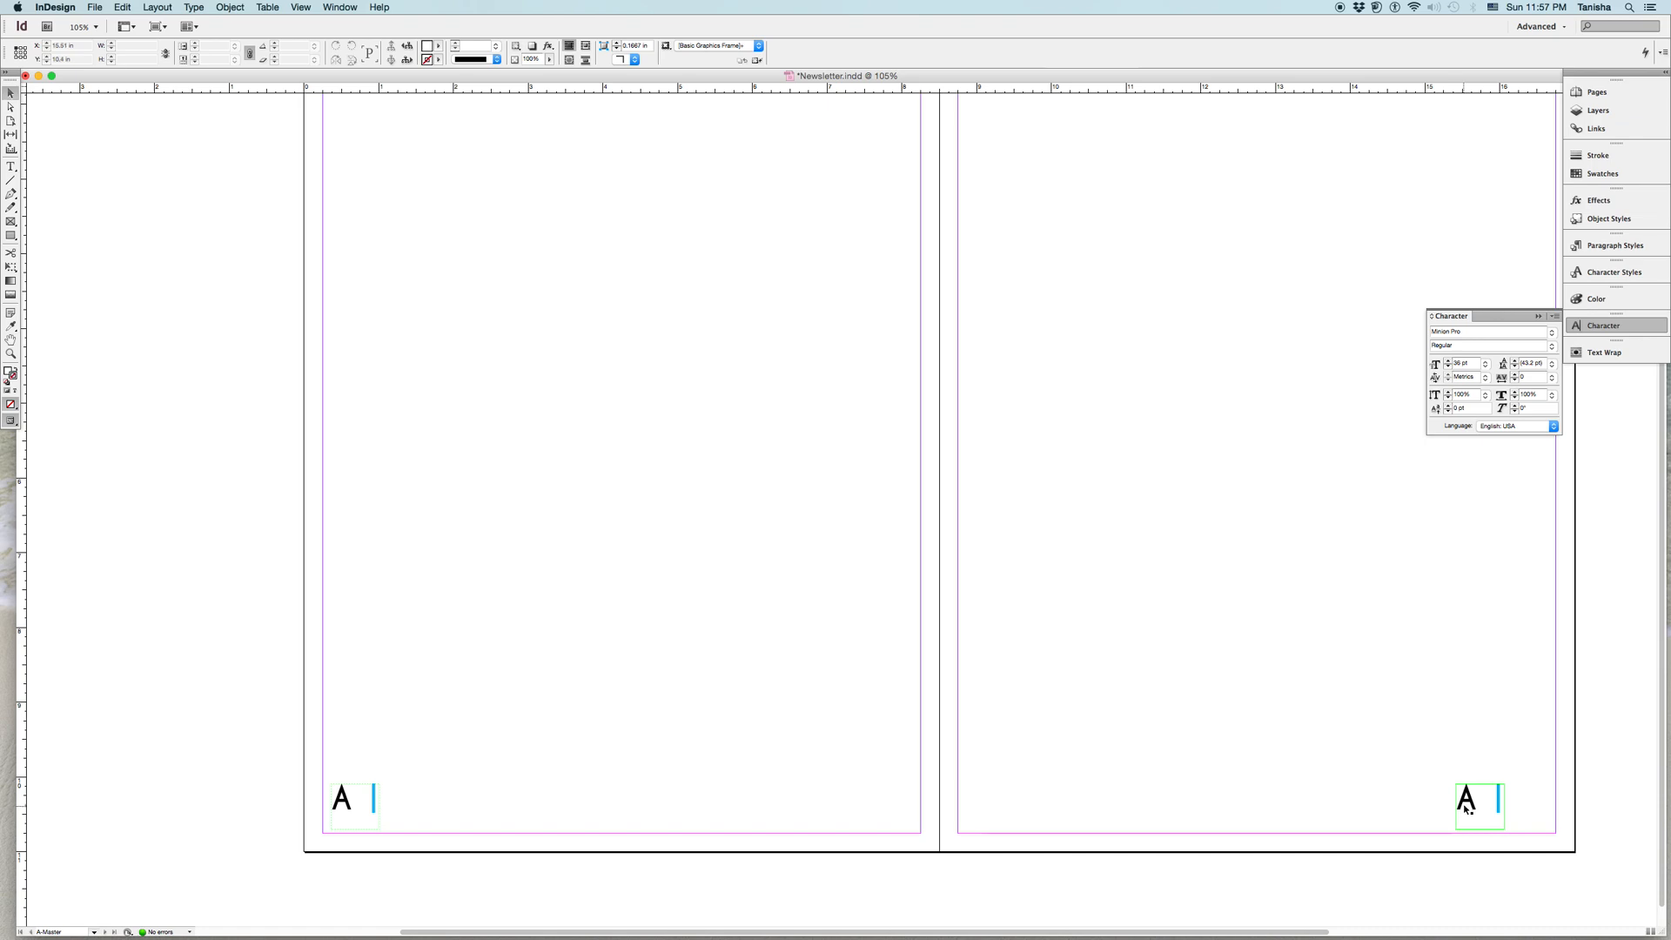
# Move the copied page number to the outer side of its line, against the right master page's margin, and save the document
pyautogui.click(1499, 807)
pyautogui.moveTo(1499, 807); pyautogui.dragTo(1525, 803)
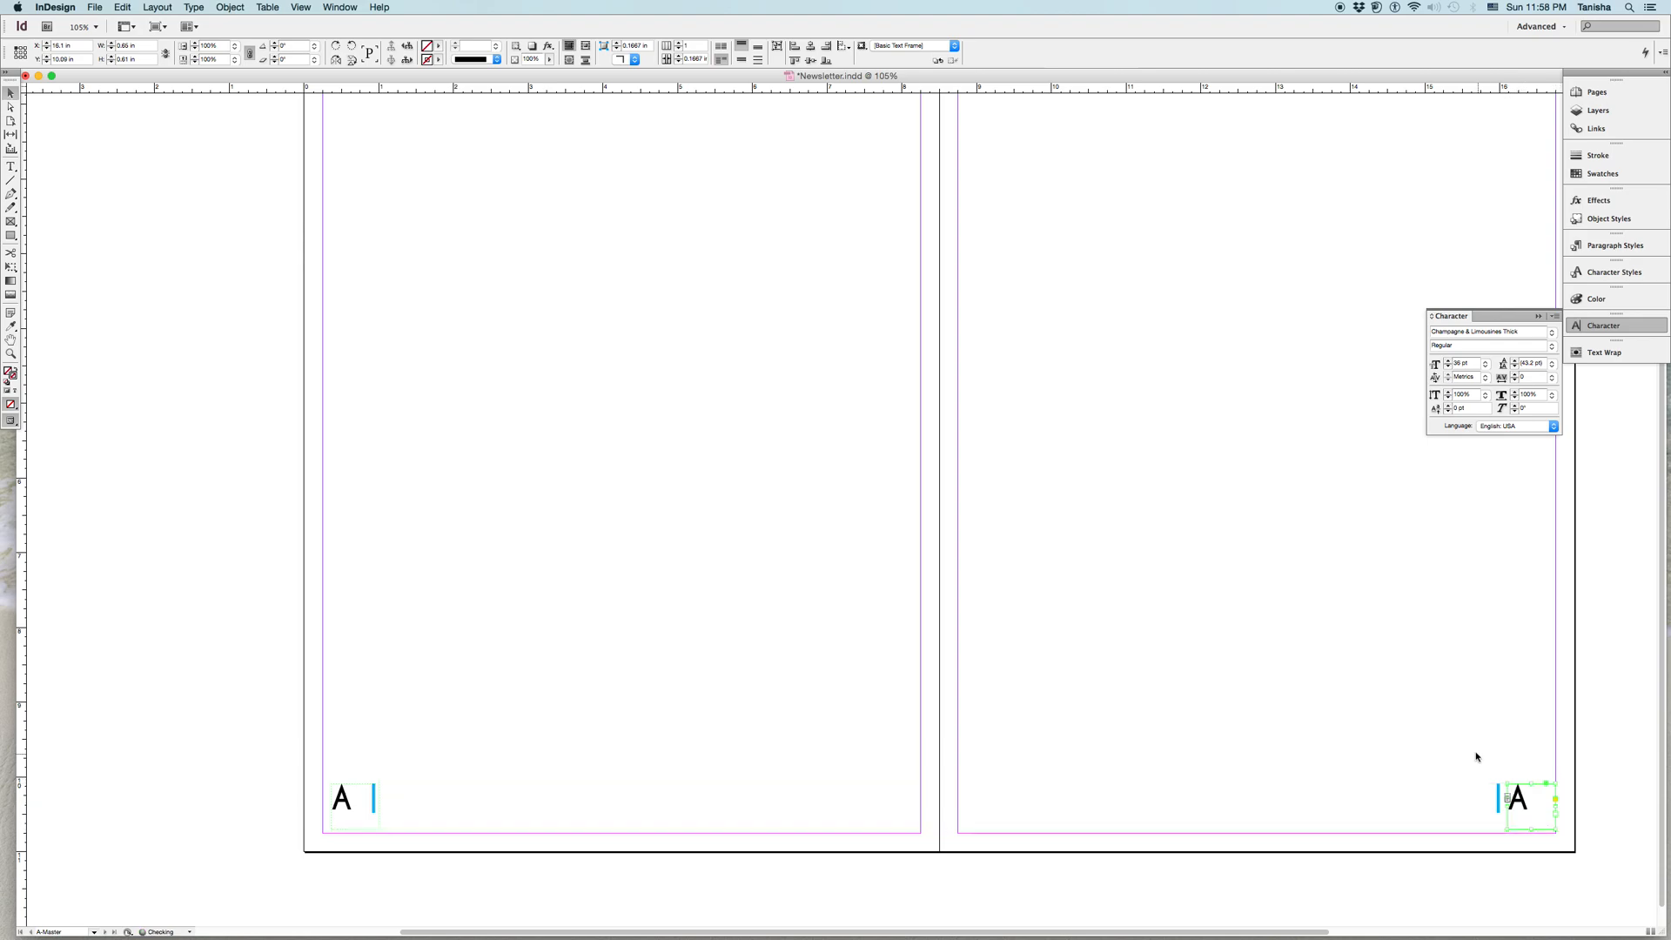
pyautogui.click(1498, 797)
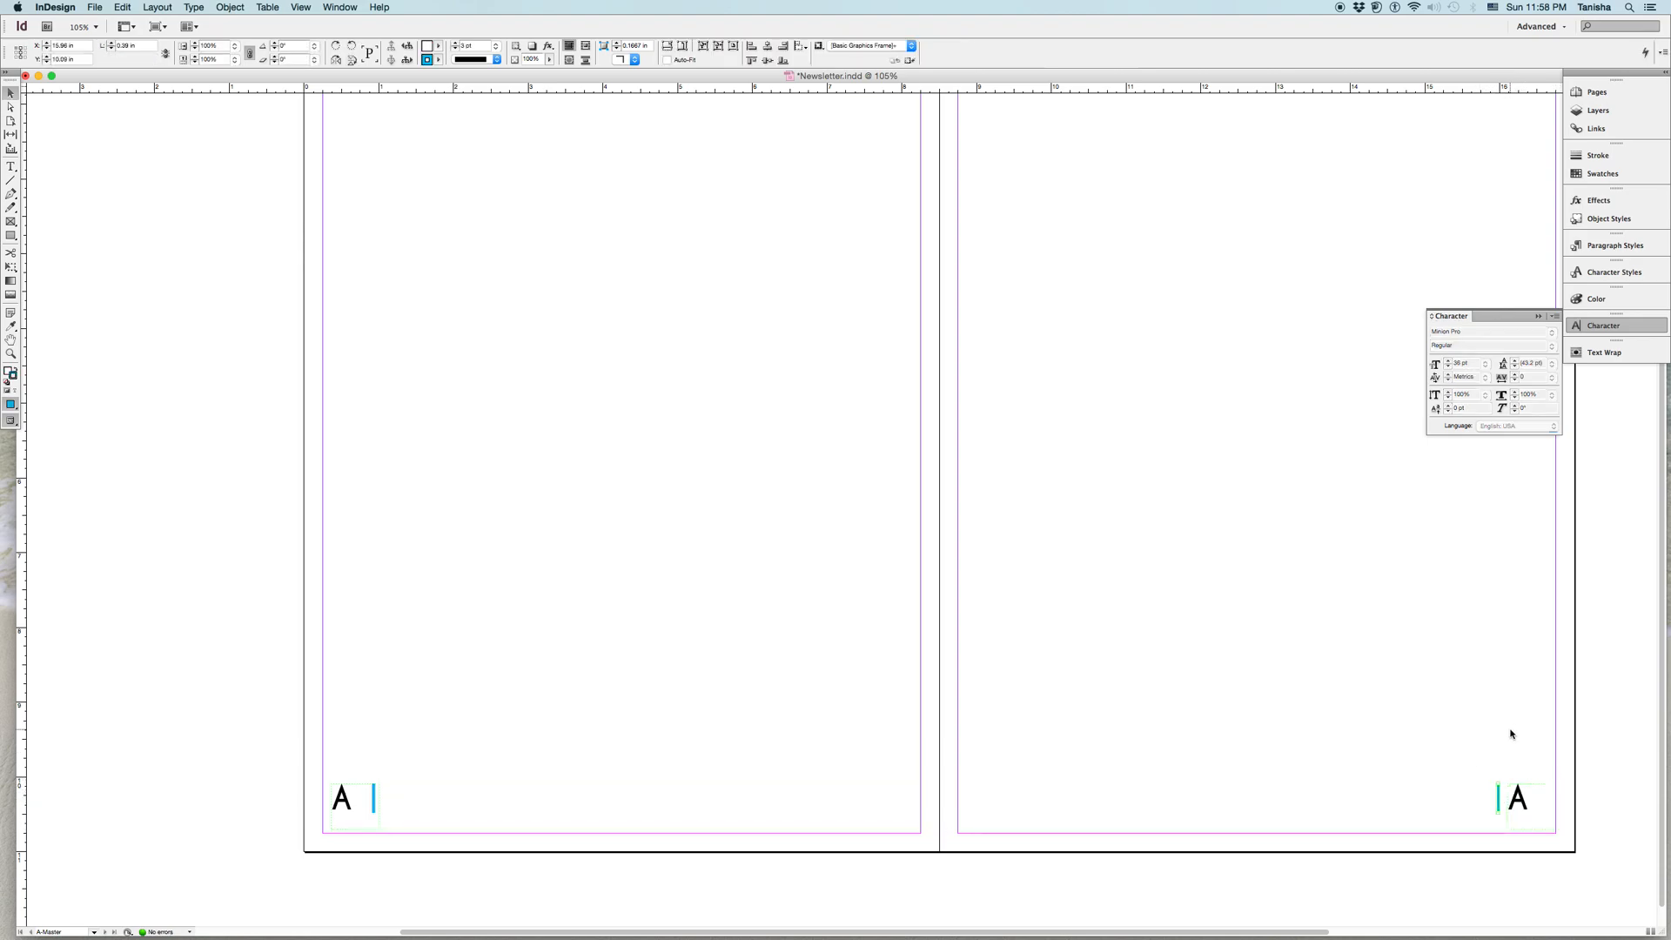
pyautogui.click(1471, 760)
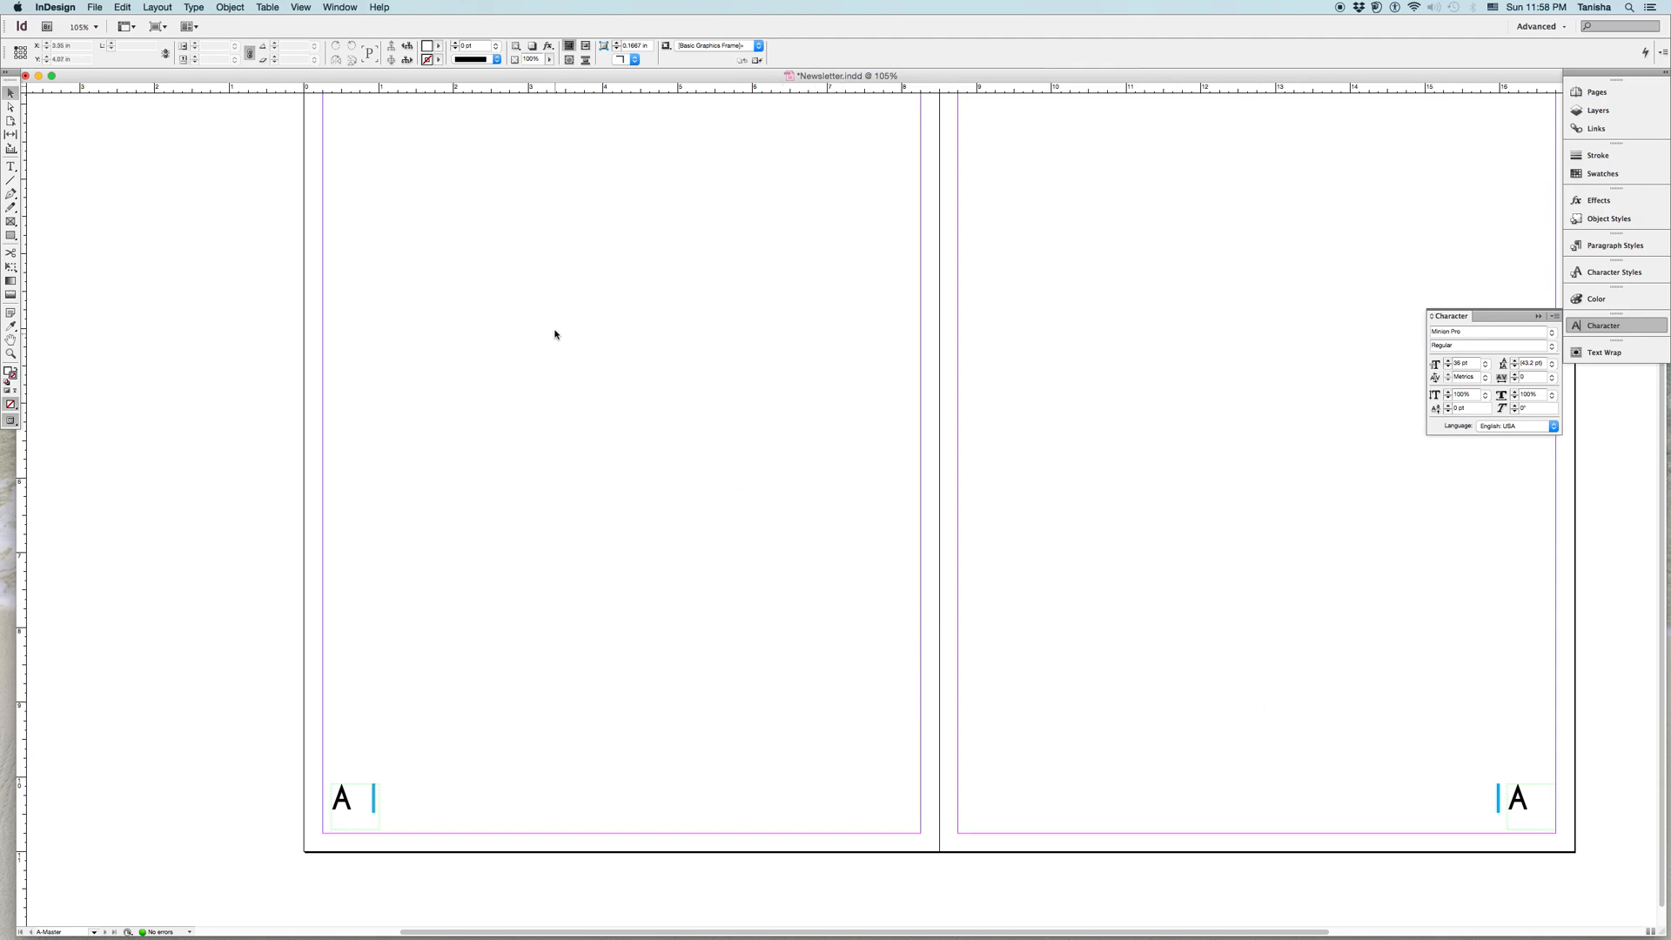
pyautogui.click(94, 7)
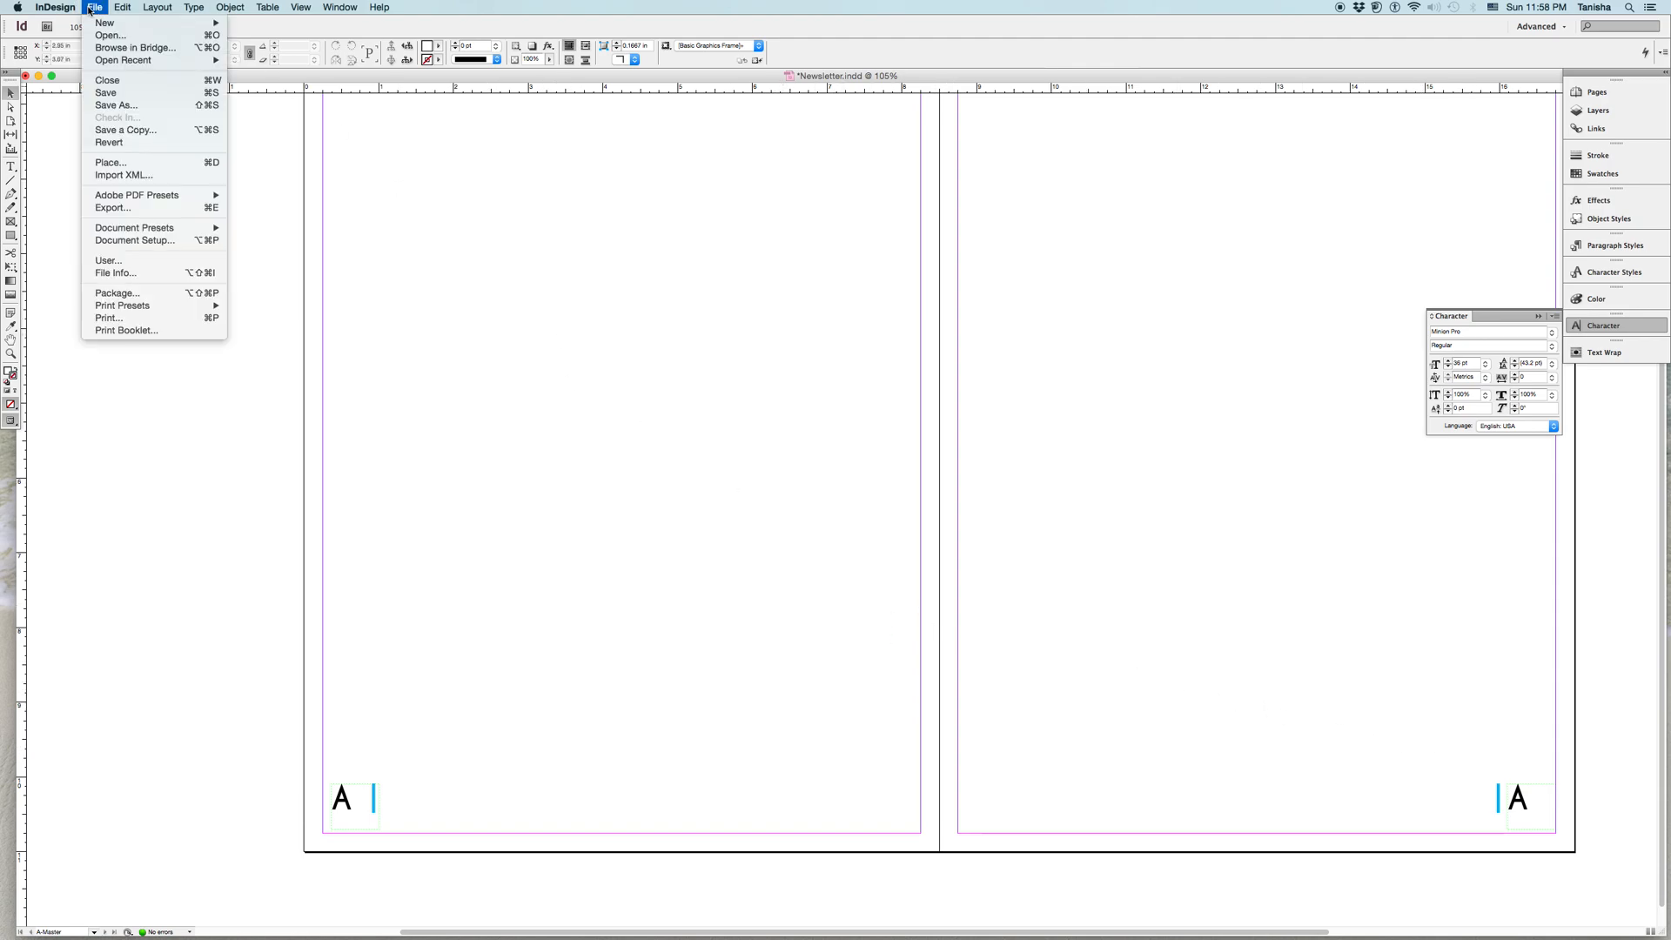
pyautogui.click(109, 93)
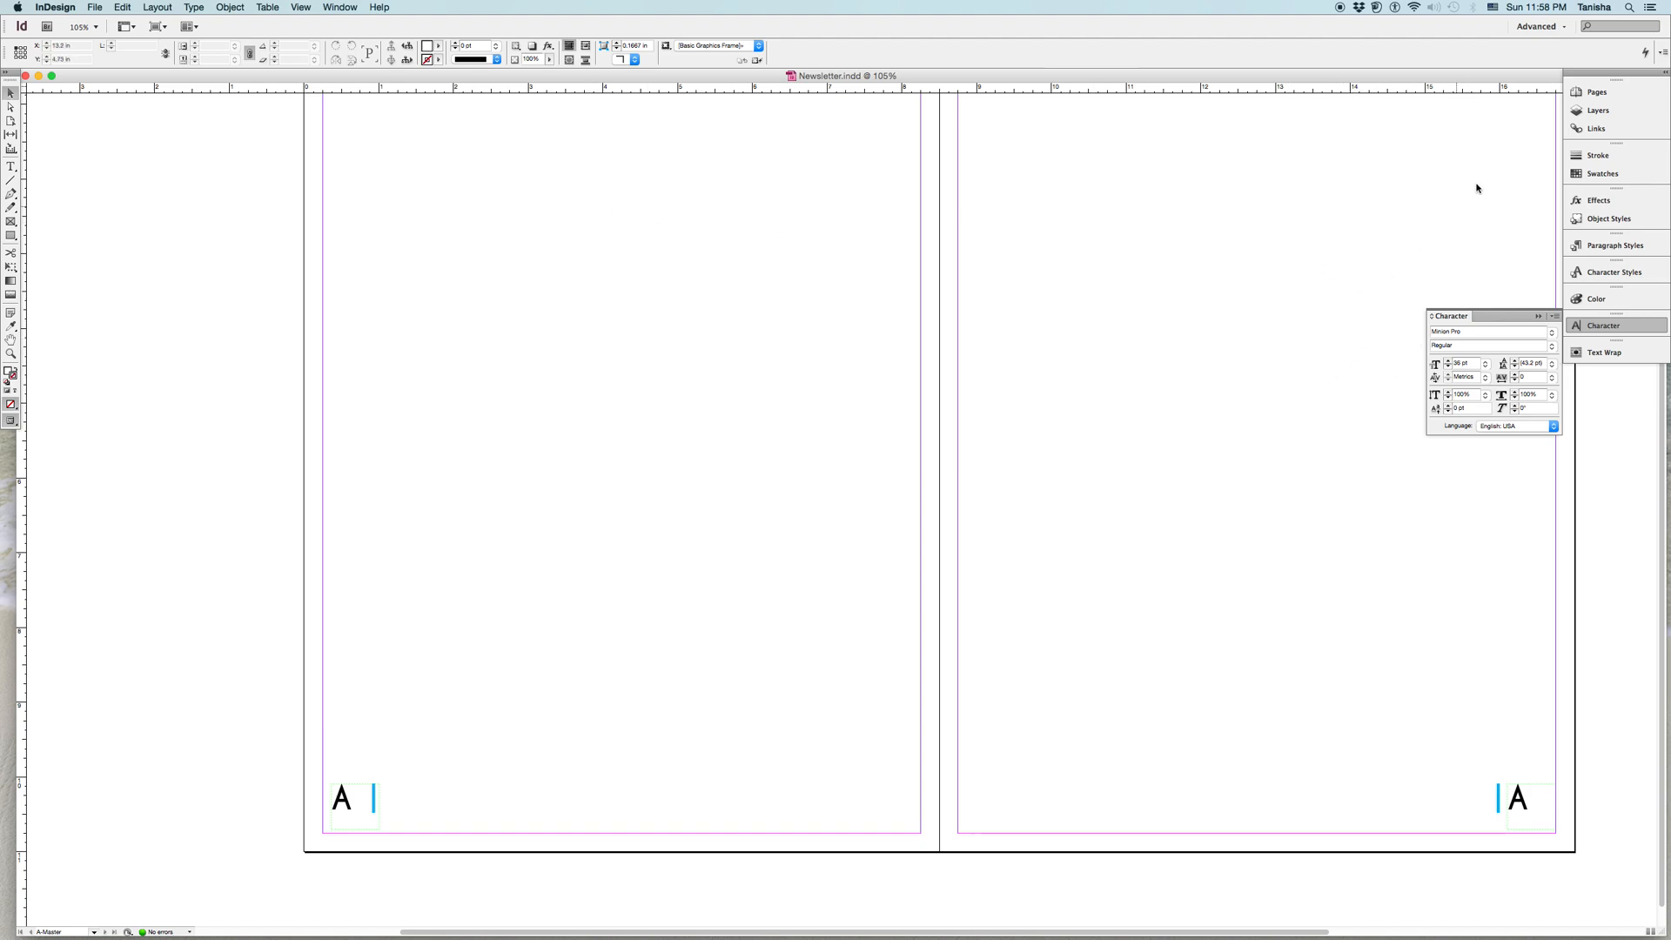
# Go to page 1 and check the page numbers at the foot of the document pages
pyautogui.click(1595, 93)
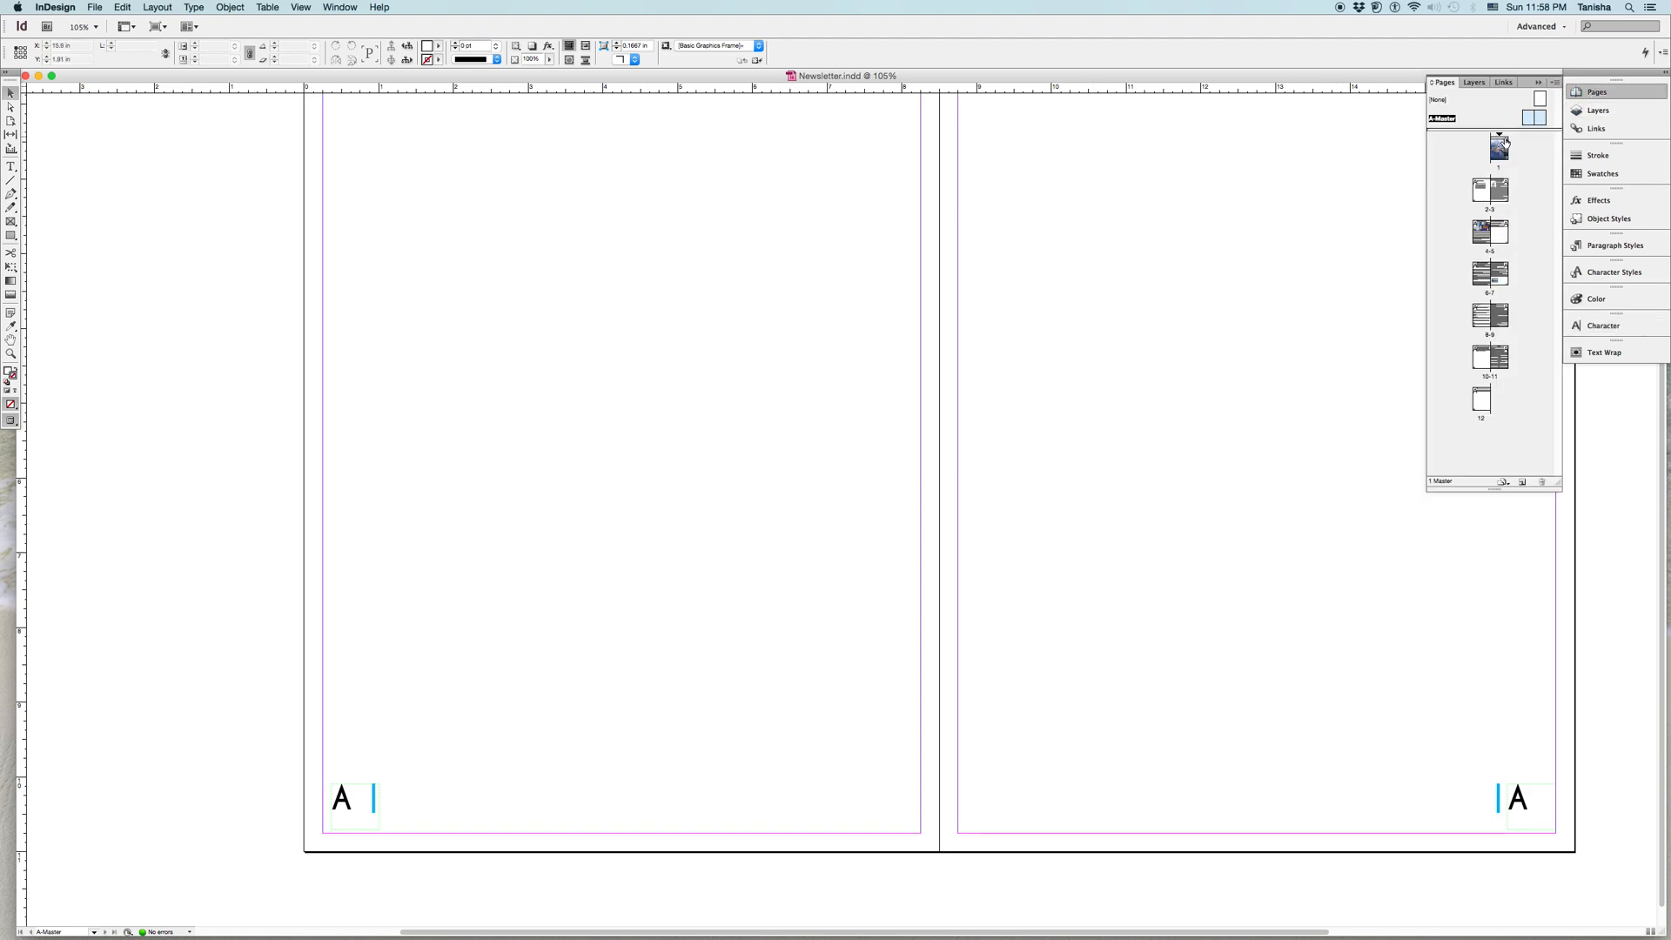
pyautogui.doubleClick(1499, 150)
pyautogui.scroll(-10, 1205, 412)
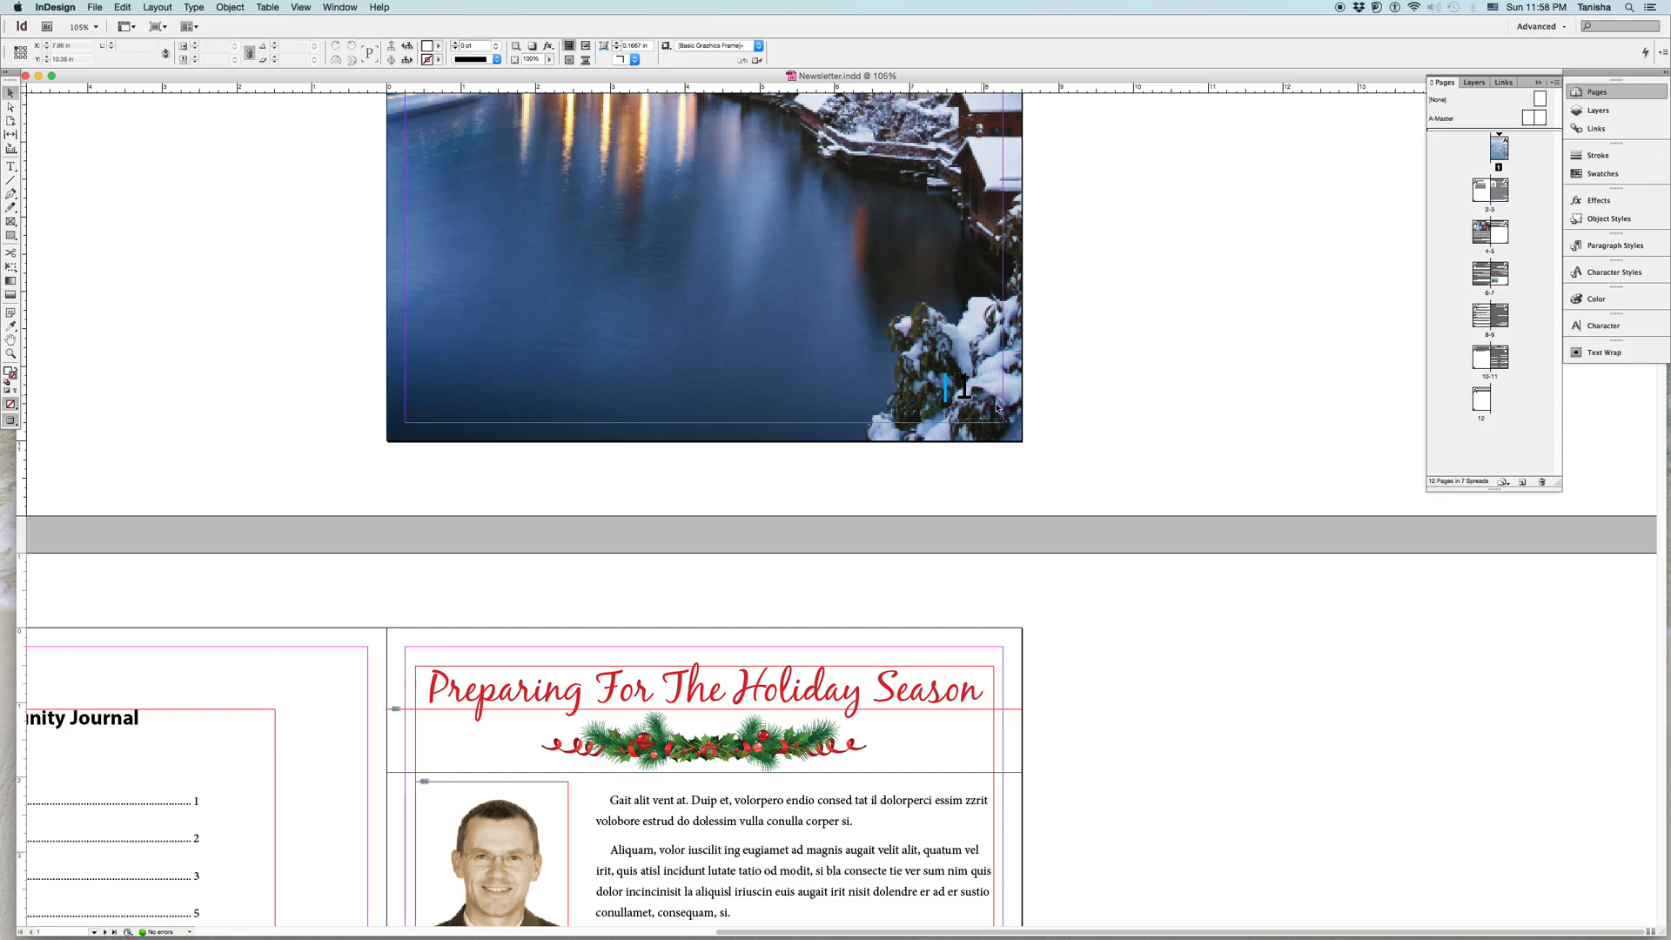
pyautogui.scroll(-10, 675, 582)
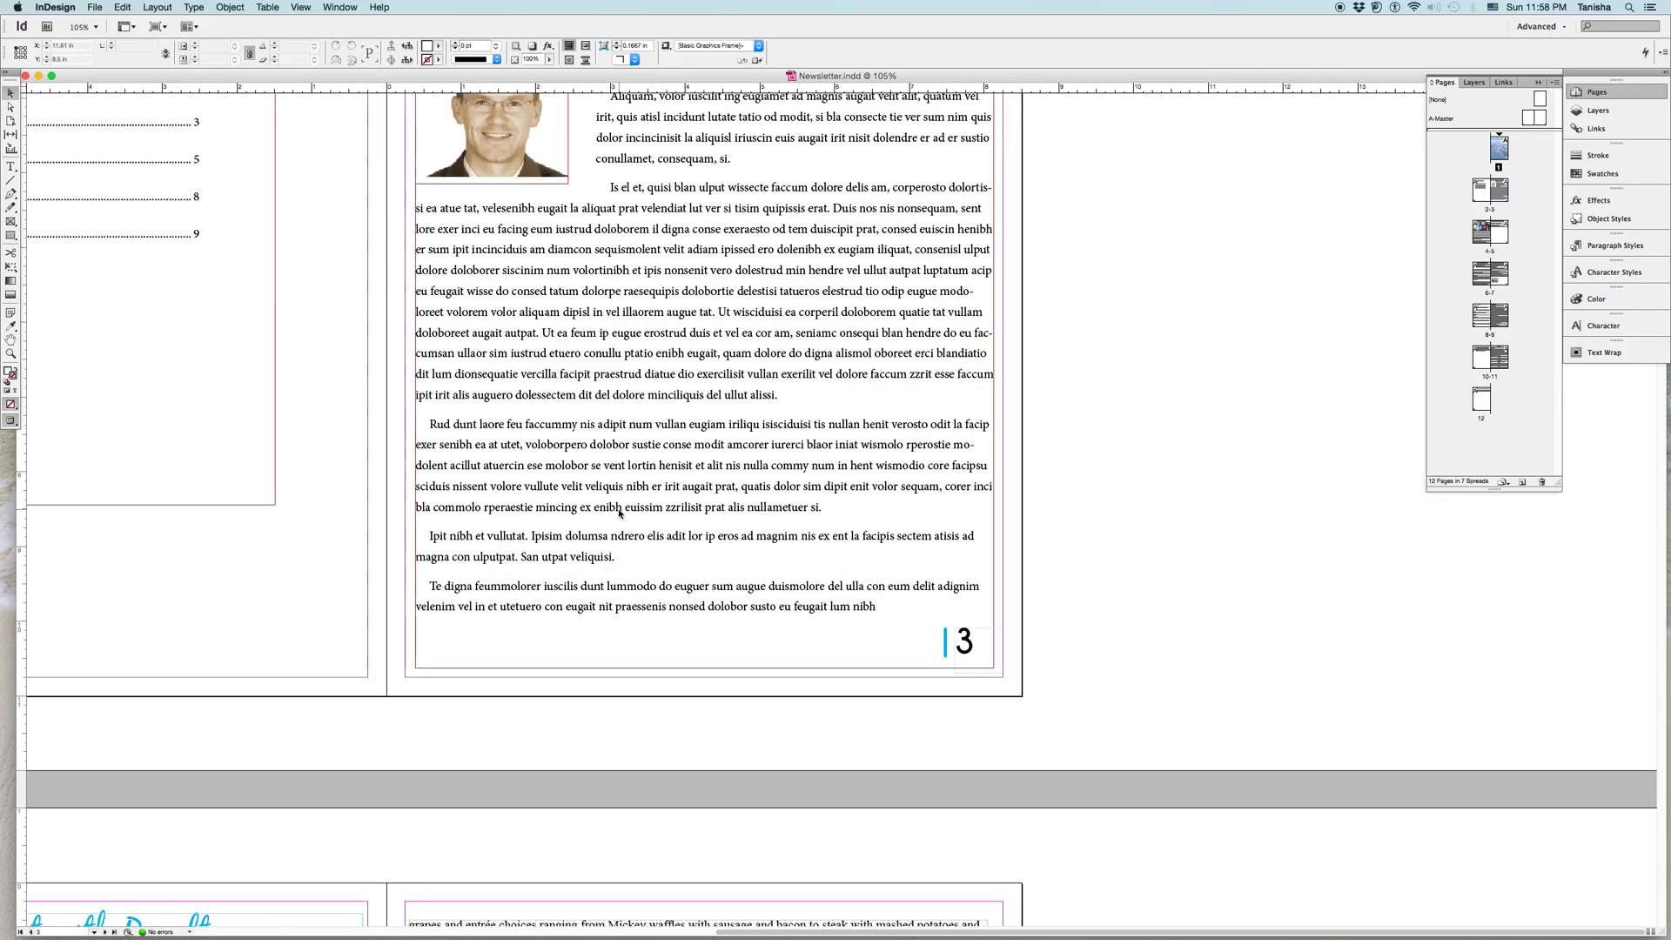
# Check the page numbers and lines at the foot of every spread from page 2 through page 12
pyautogui.press('alt+super+0')
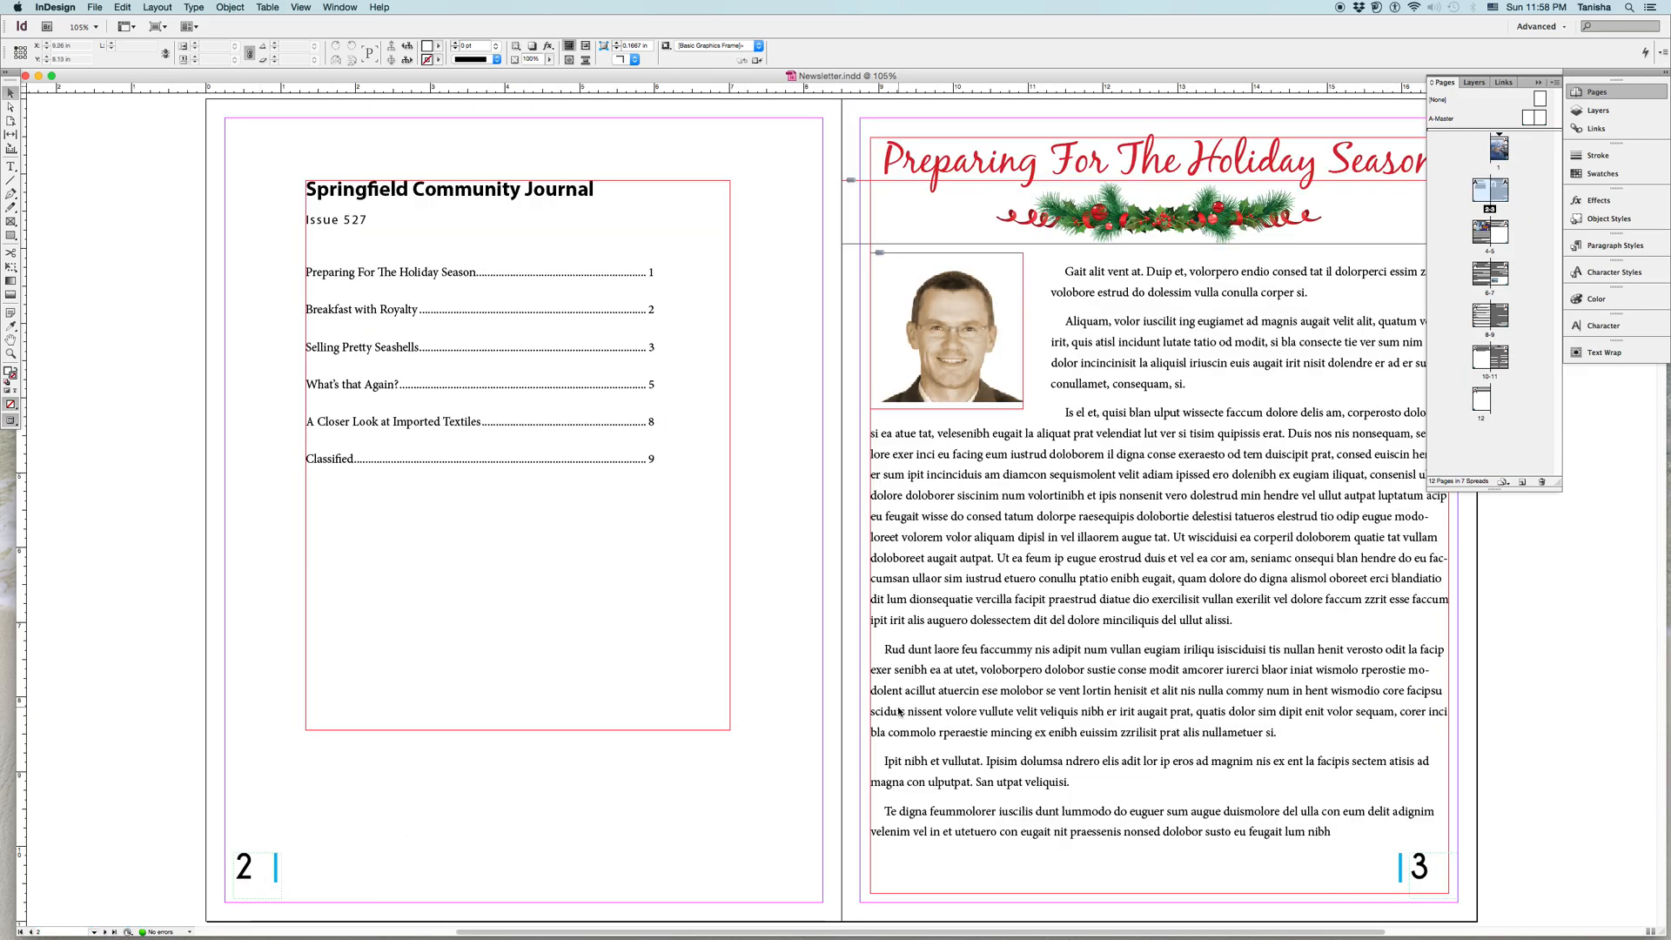
pyautogui.scroll(-5, 899, 711)
pyautogui.scroll(-10, 897, 708)
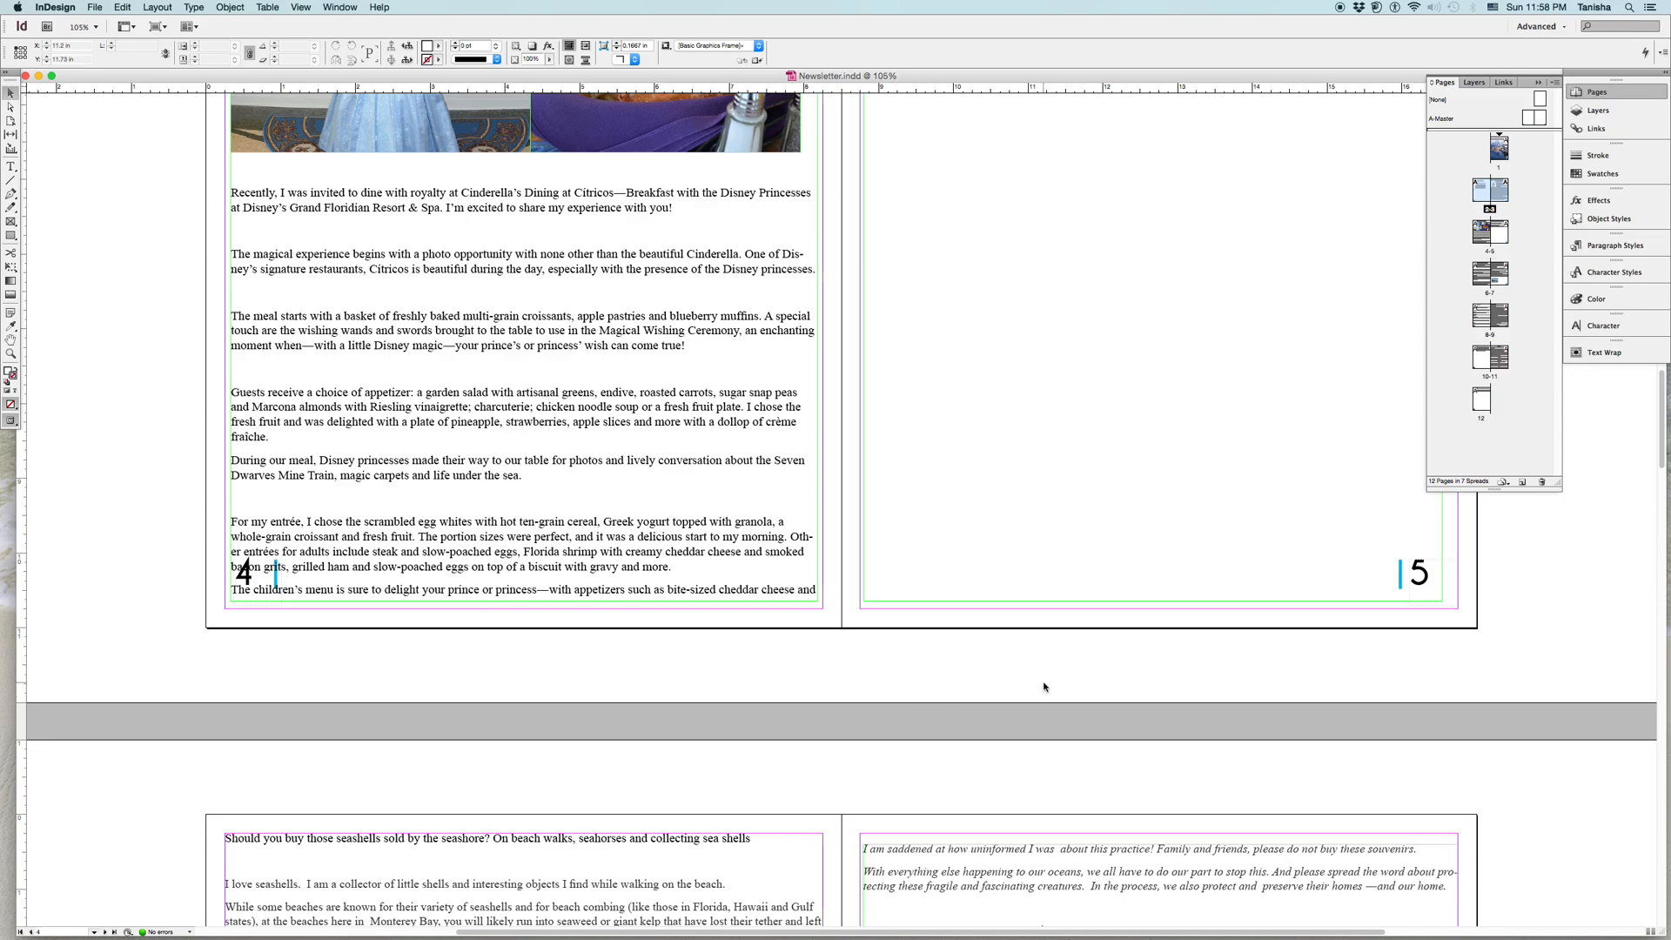
pyautogui.scroll(-10, 653, 641)
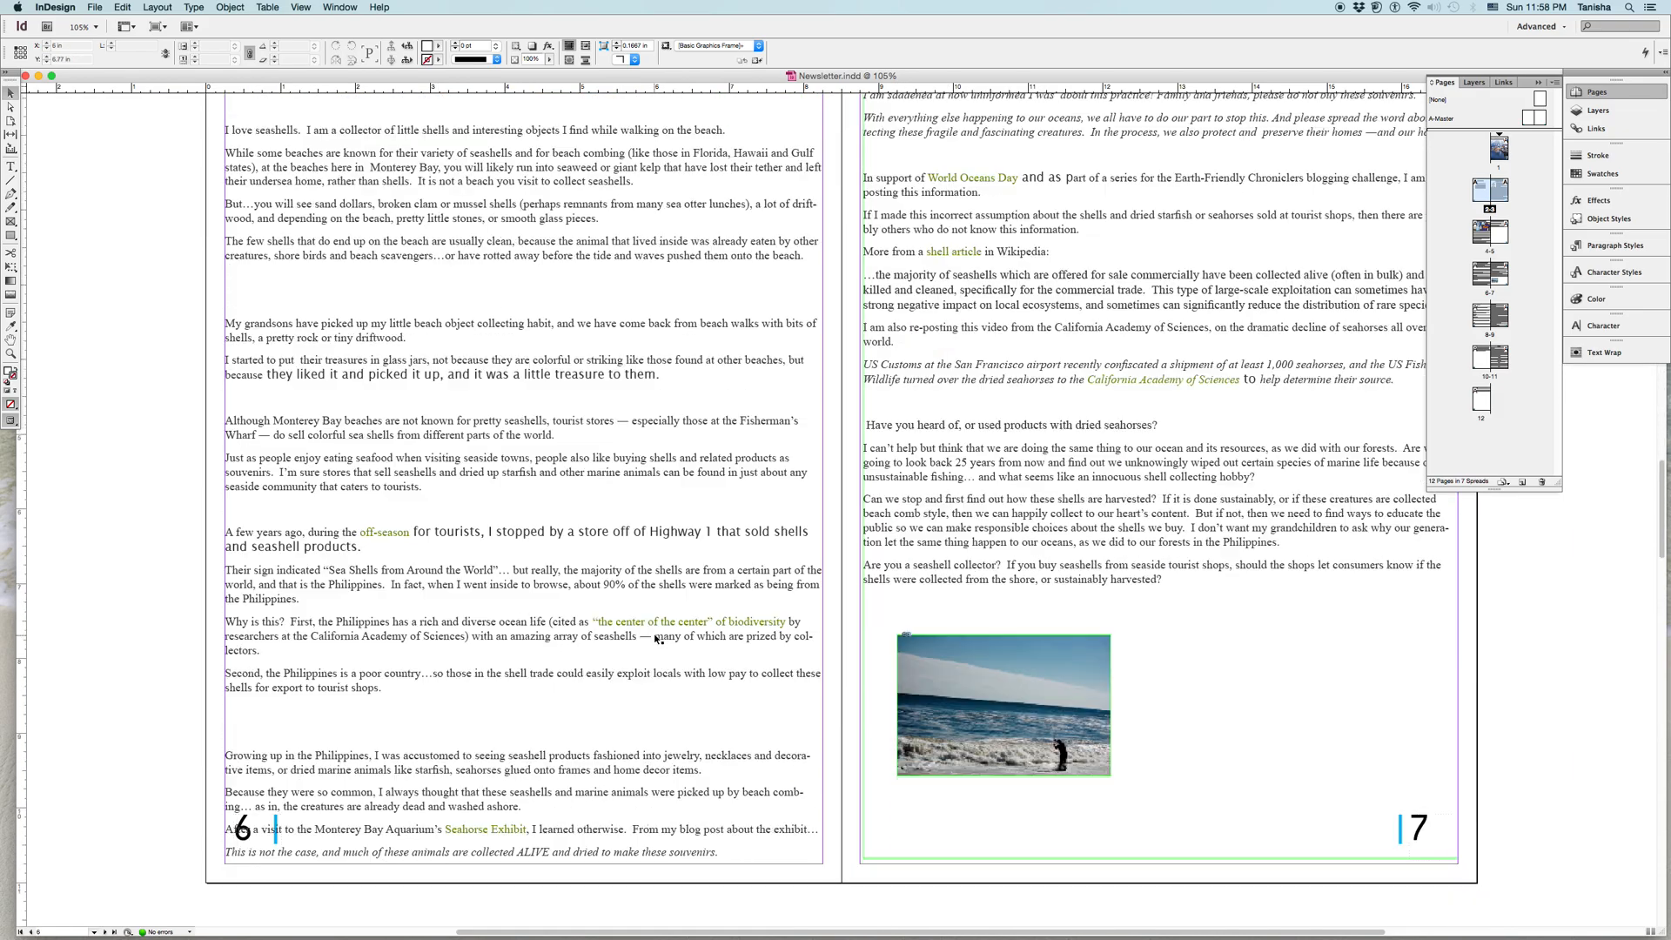
pyautogui.scroll(-18, 639, 708)
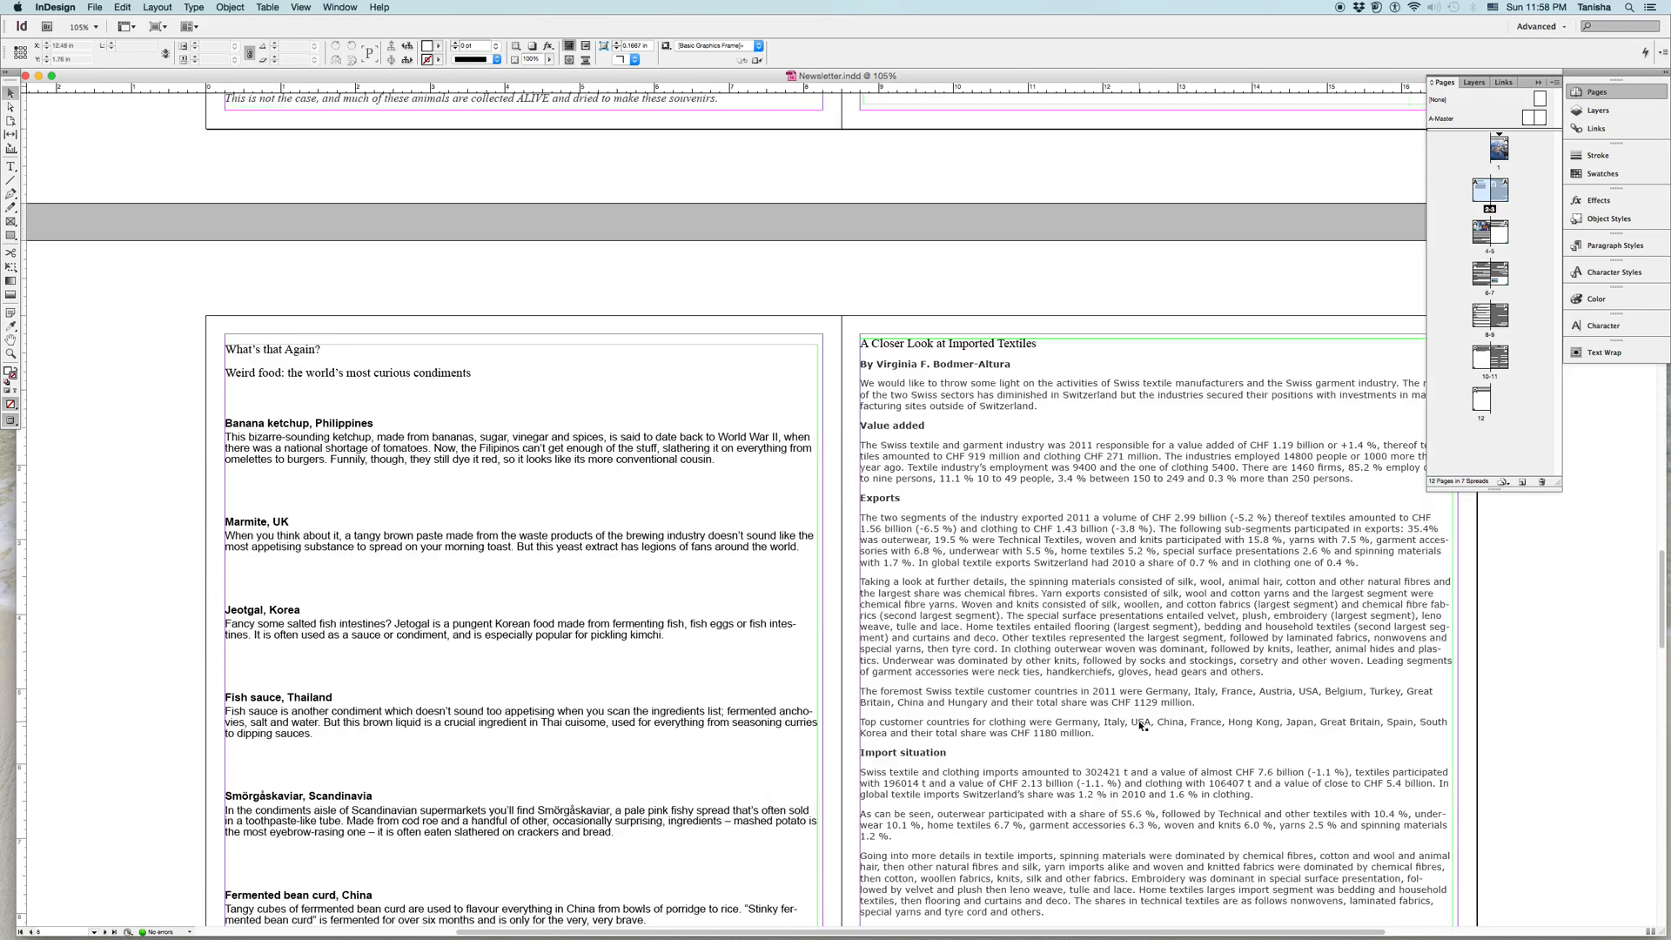
pyautogui.scroll(-7, 1228, 452)
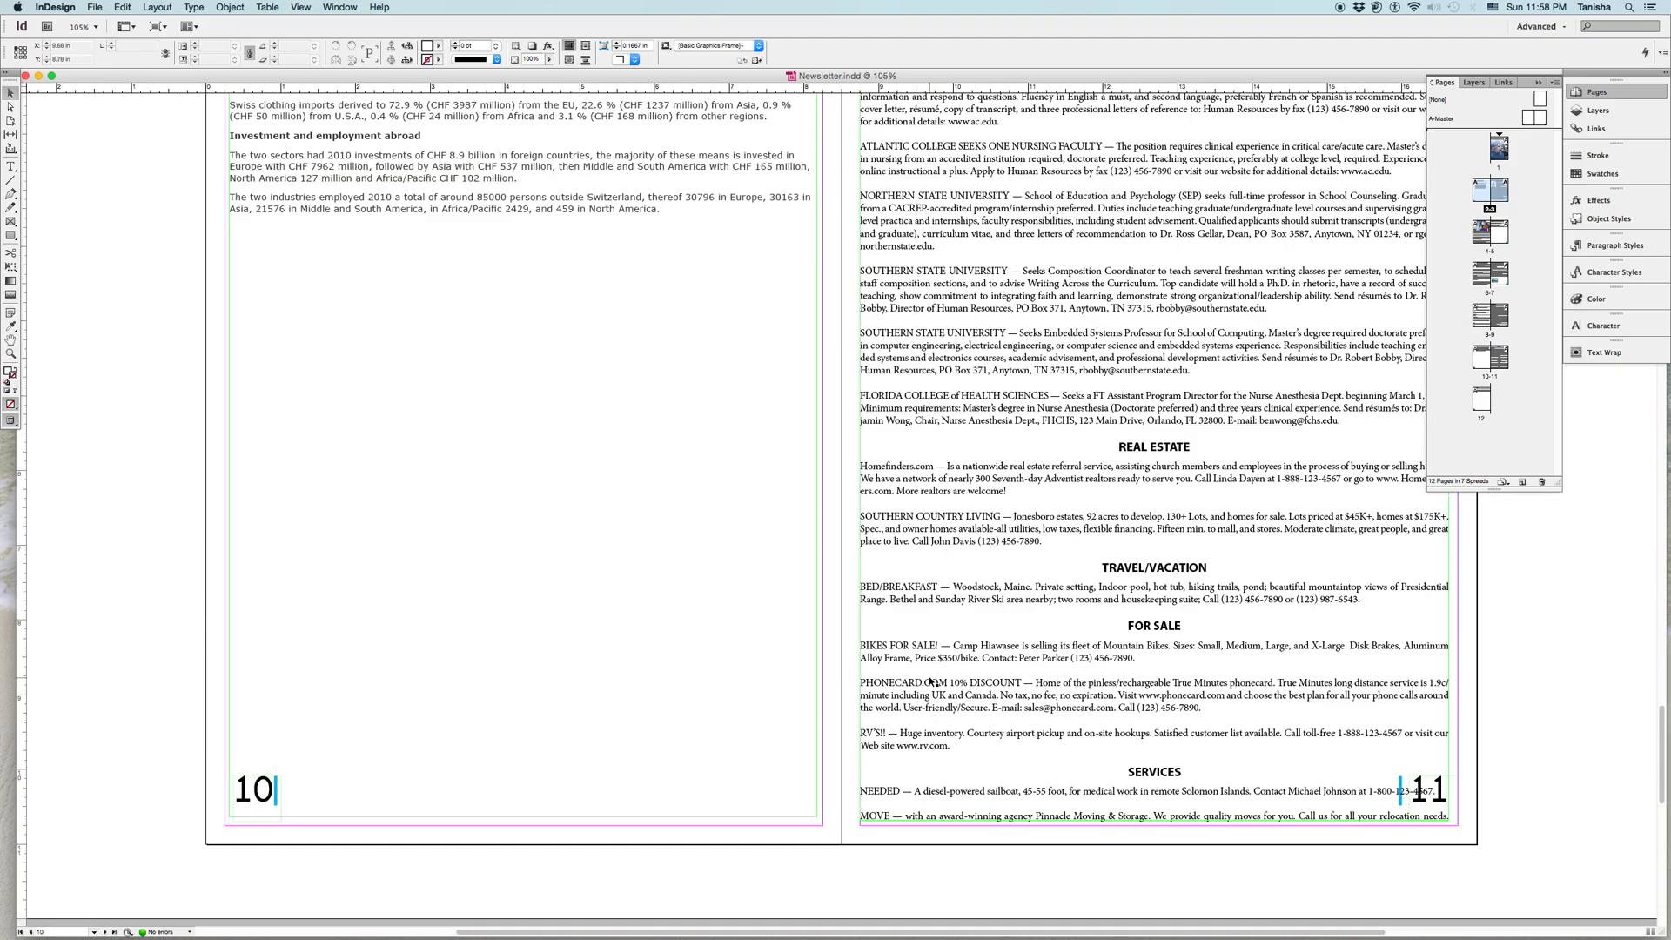
pyautogui.scroll(-10, 962, 662)
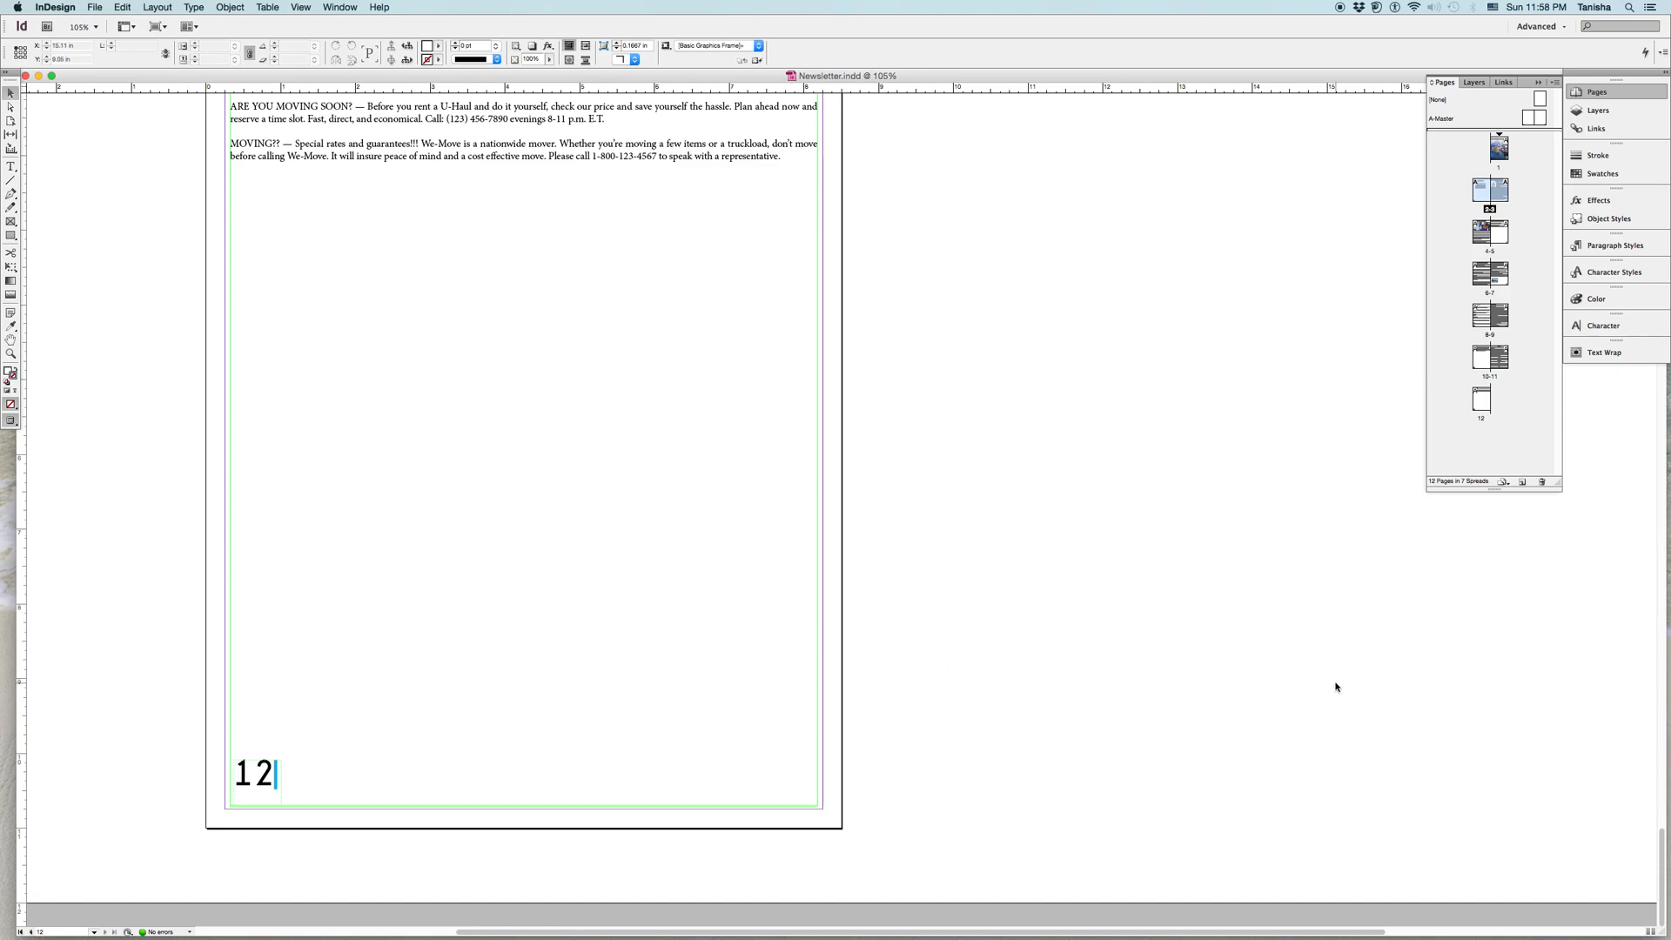
# Shorten the classifieds text frame on page 11 from its lower edge so its text ends above the page number
pyautogui.scroll(9, 520, 574)
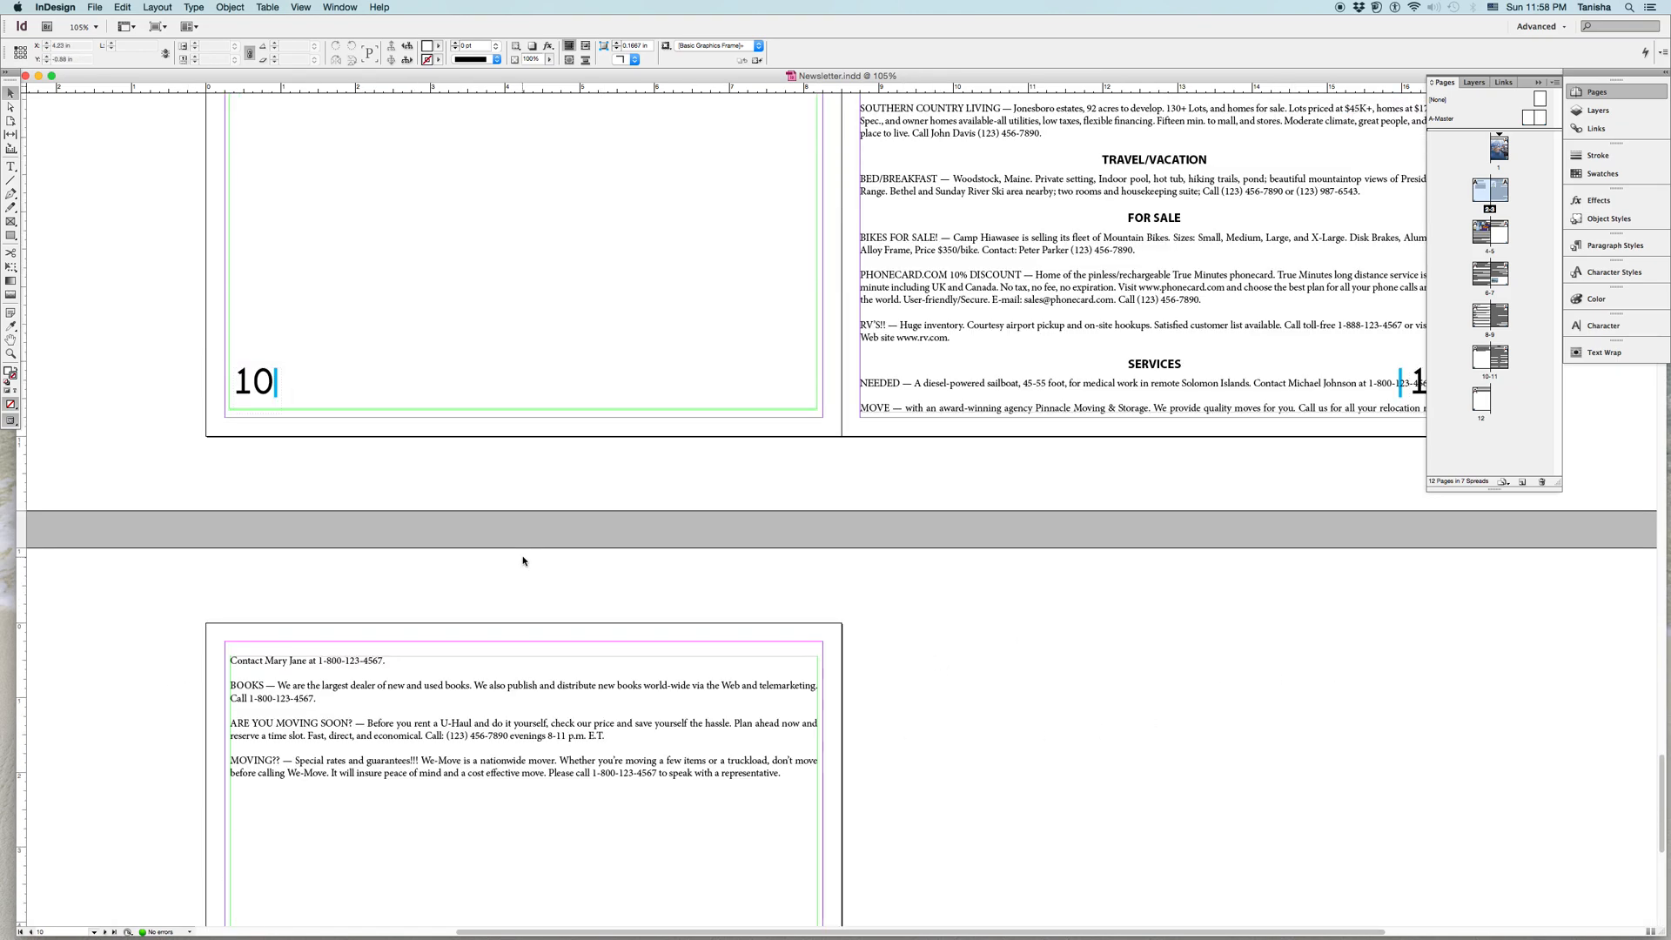
pyautogui.click(1253, 524)
pyautogui.moveTo(1155, 551); pyautogui.dragTo(1151, 493)
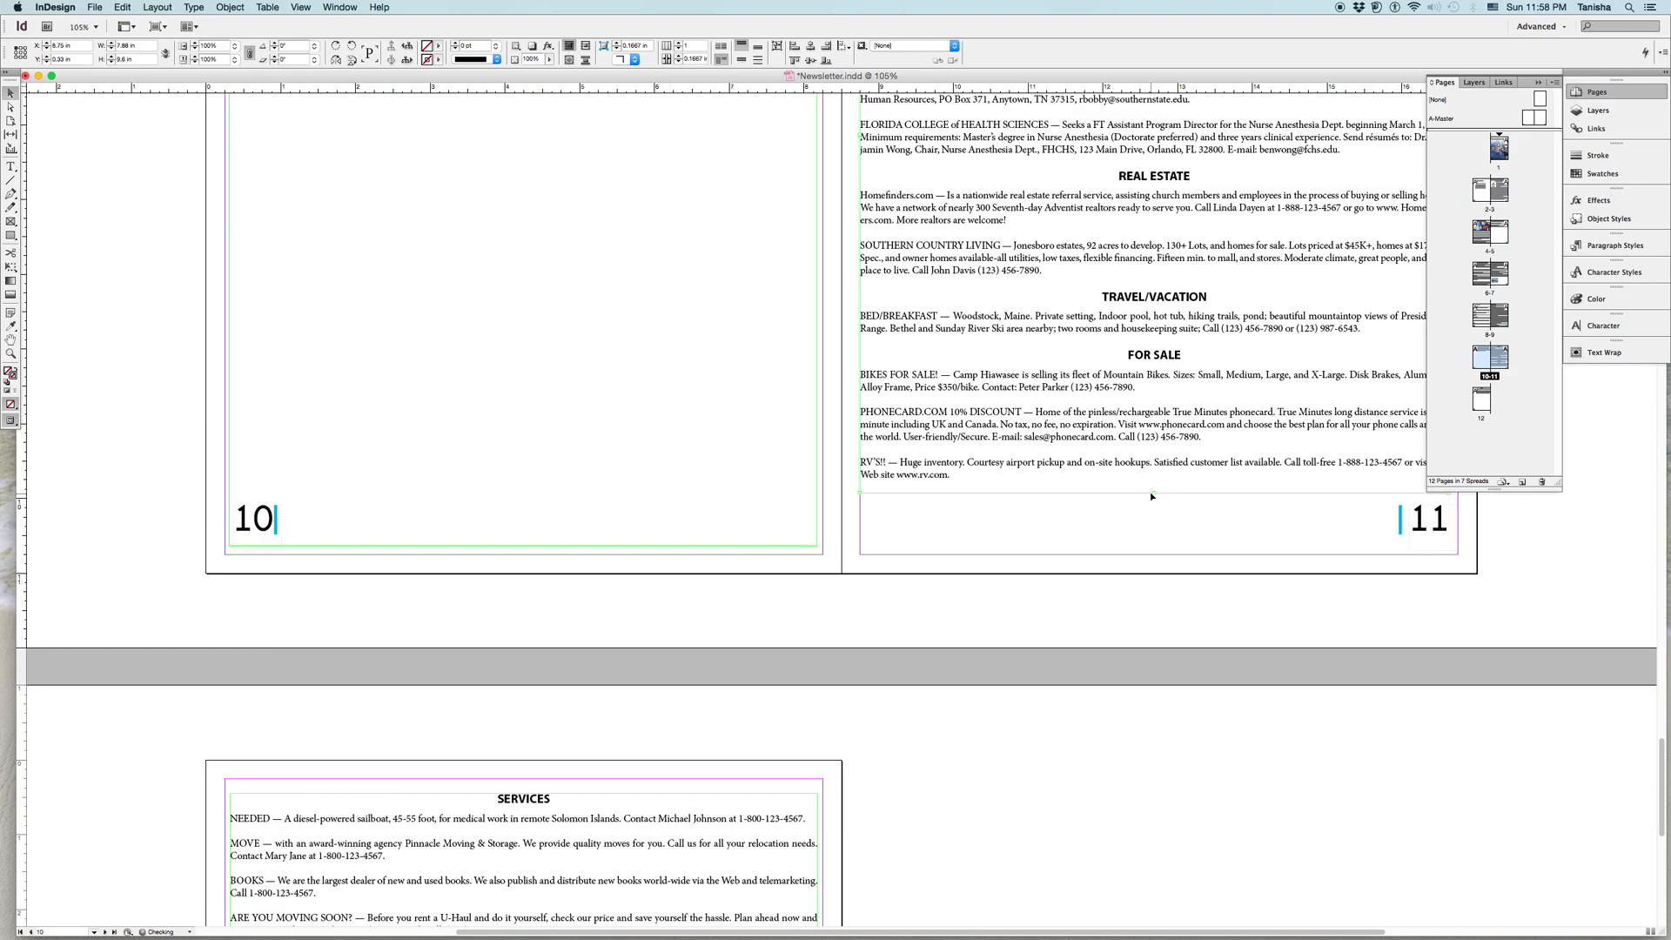
pyautogui.click(1215, 547)
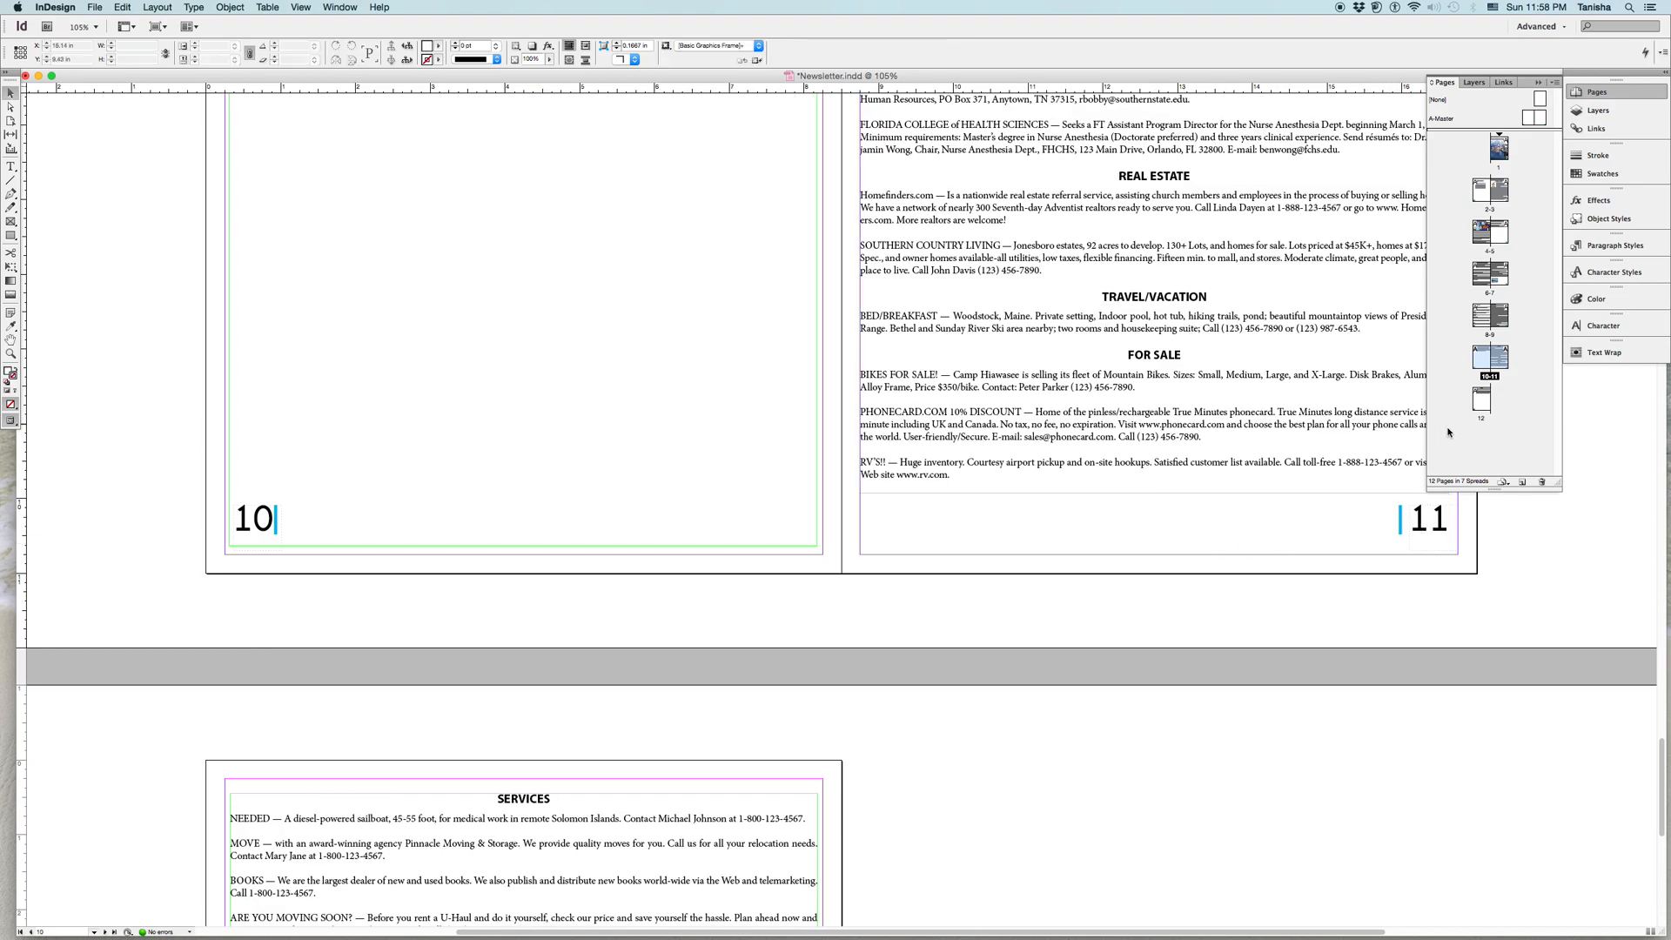
# Open the A-Master spread and look up the special character markers that include Current Page Number
pyautogui.doubleClick(1530, 121)
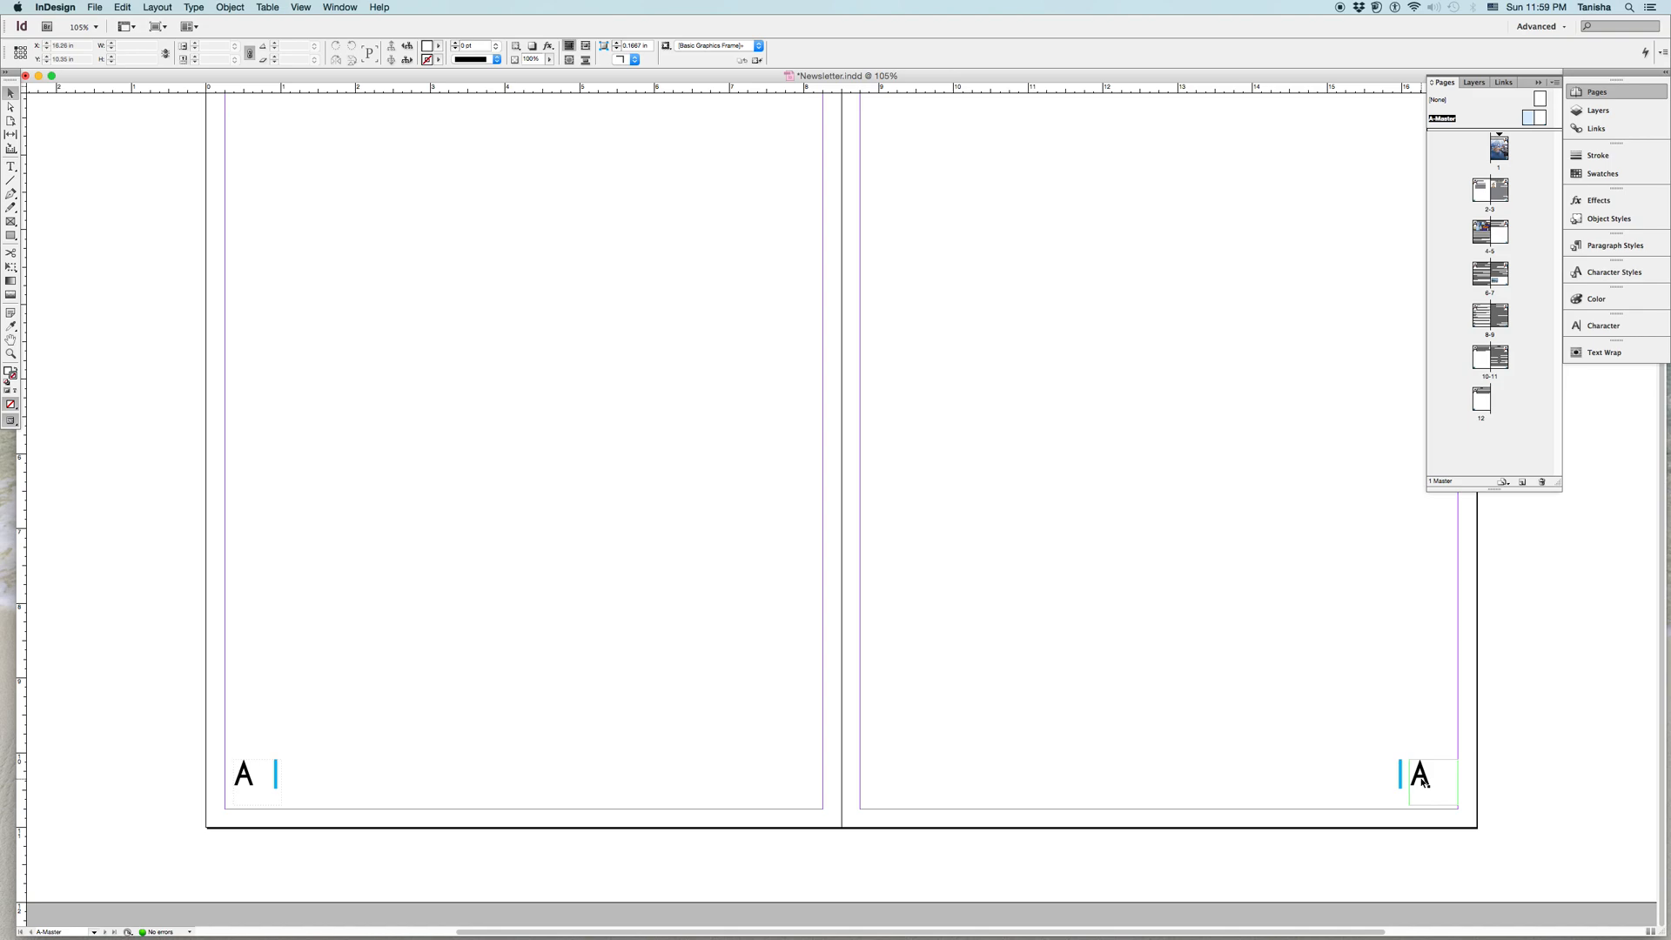
pyautogui.click(192, 7)
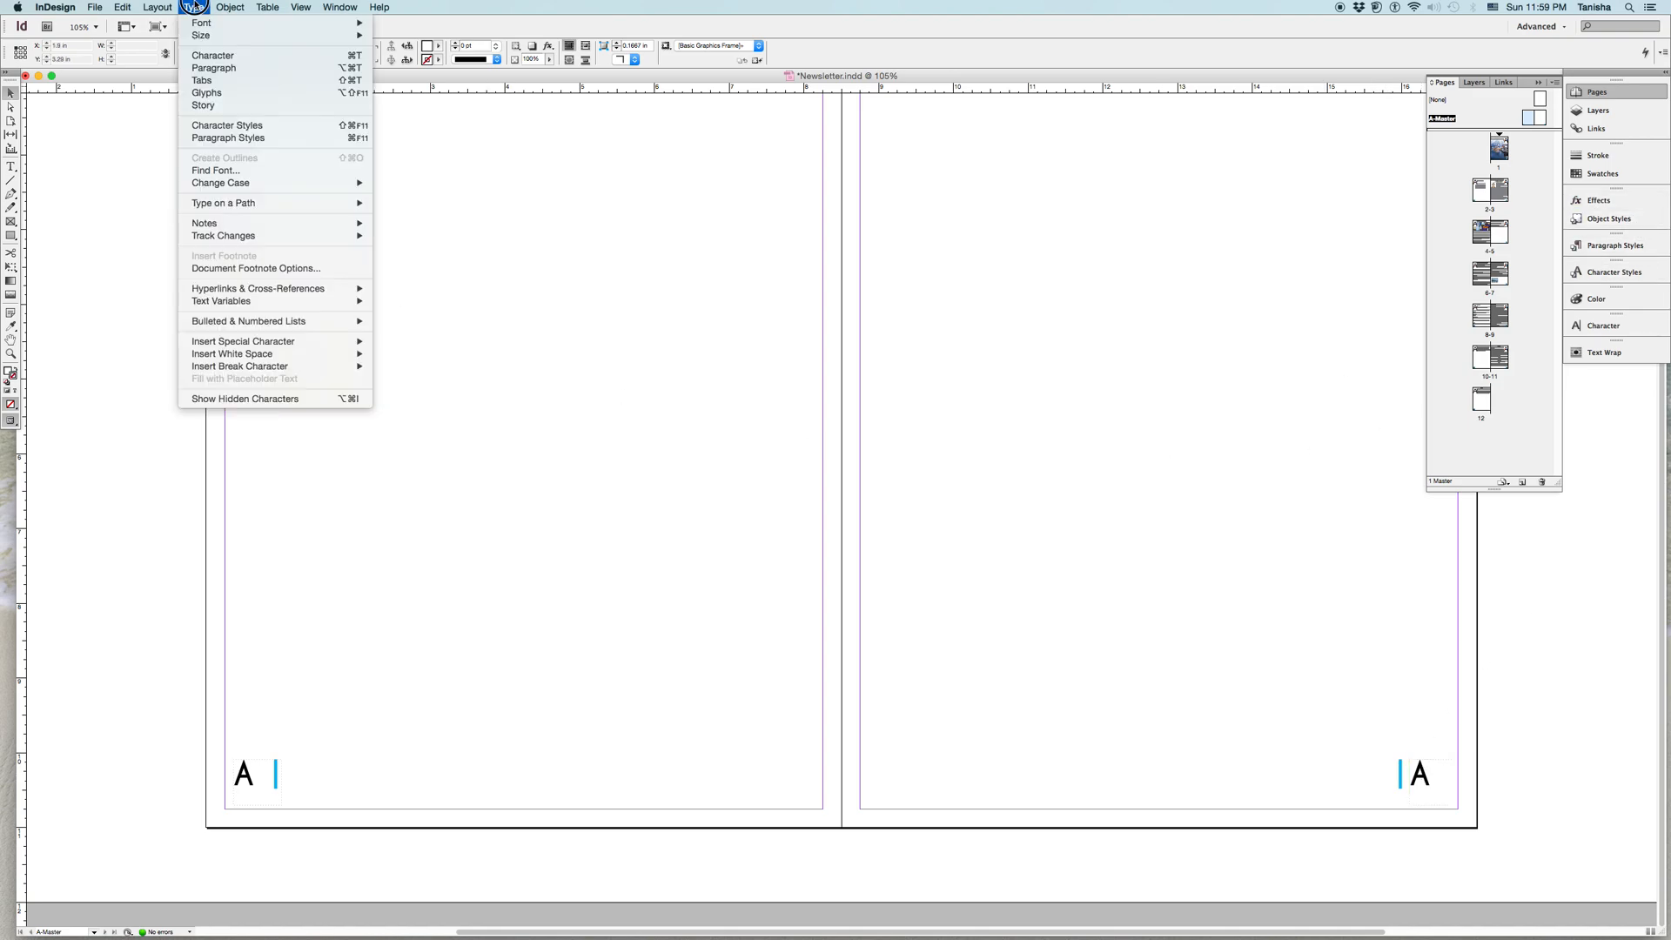
pyautogui.moveTo(206, 346)
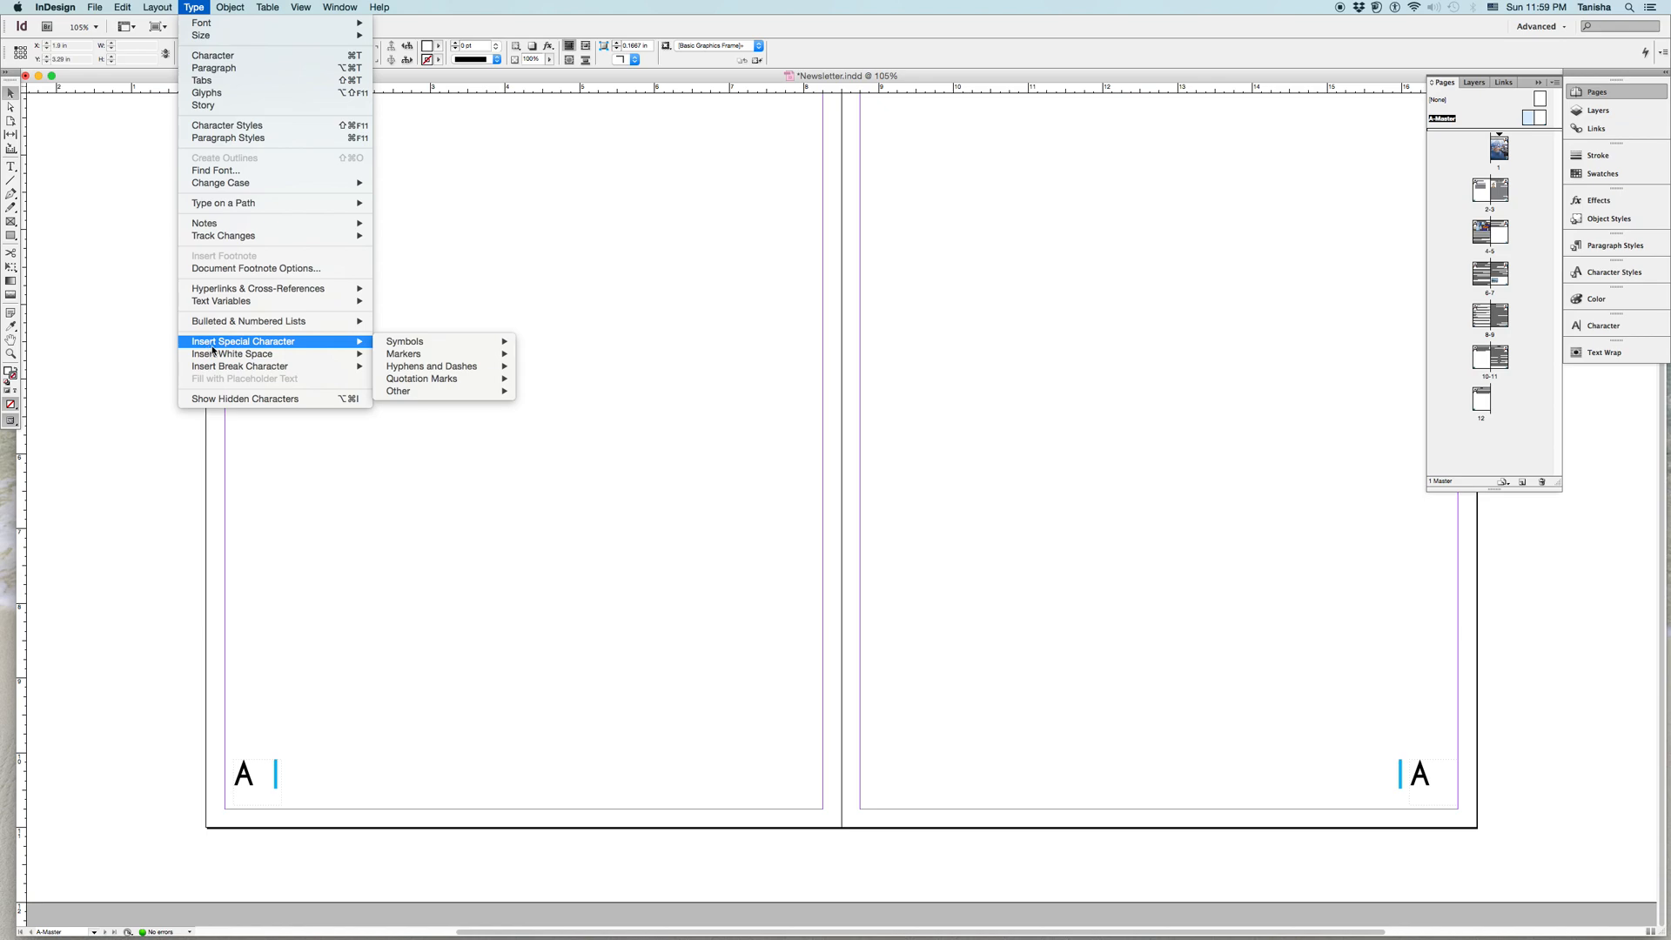
pyautogui.moveTo(405, 357)
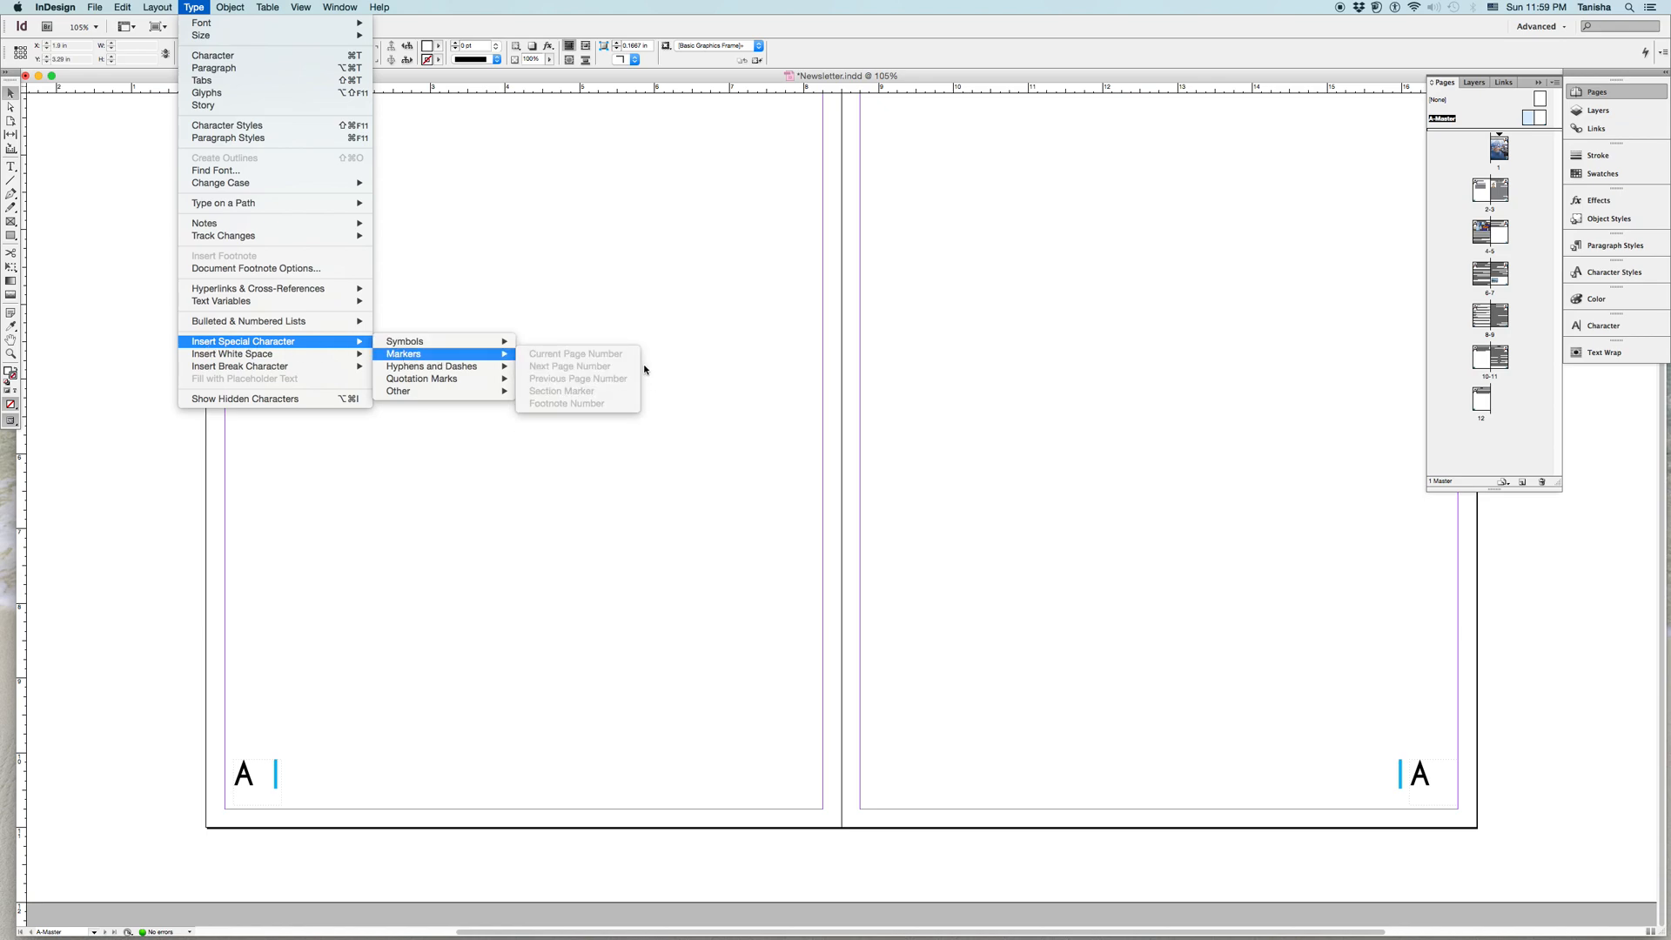